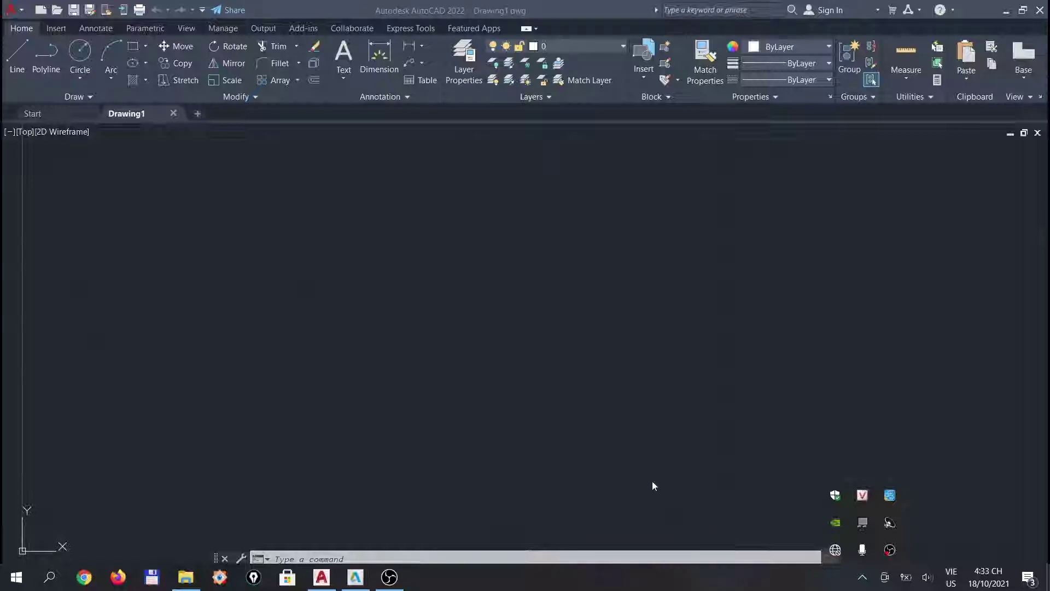
Dismiss the tray popup so the blank Drawing1 model space is active.
left_click(652, 481)
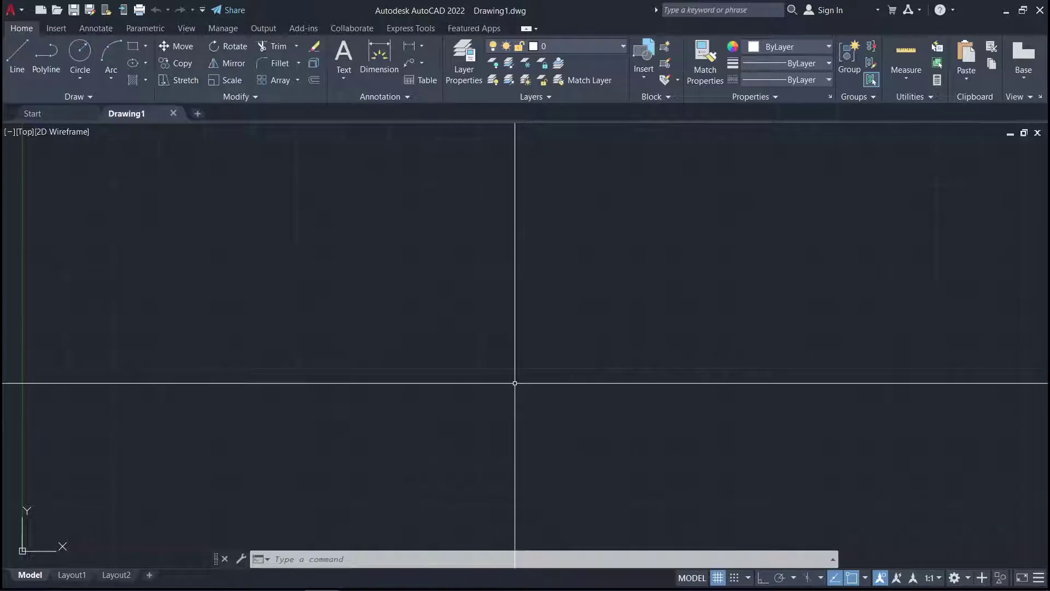
Draw a wide horizontal rectangle with RECTANG from two opposite corner points.
type("rec")
key("Return")
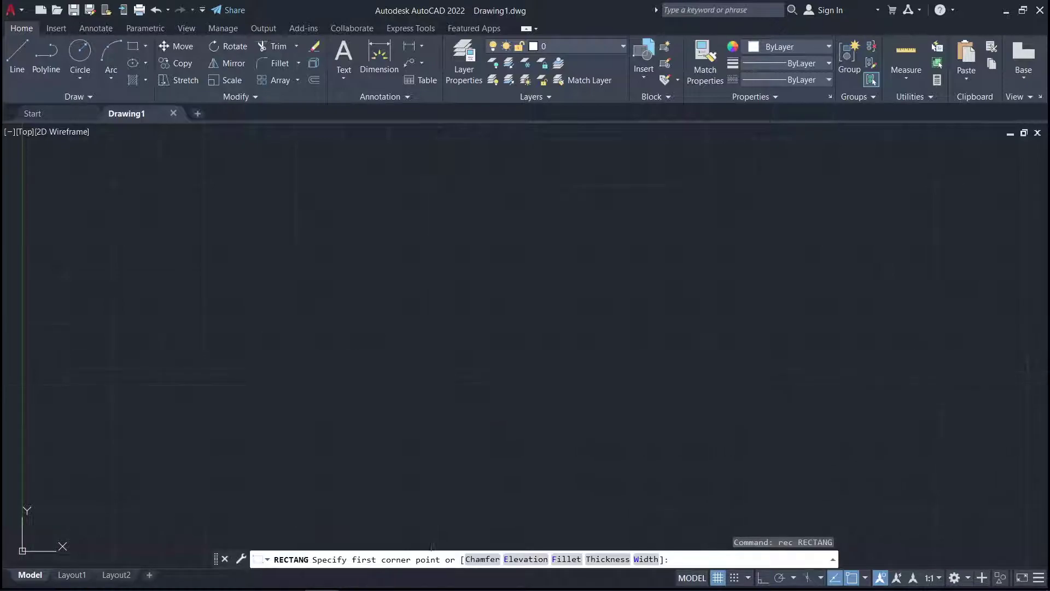
left_click(431, 385)
left_click(600, 334)
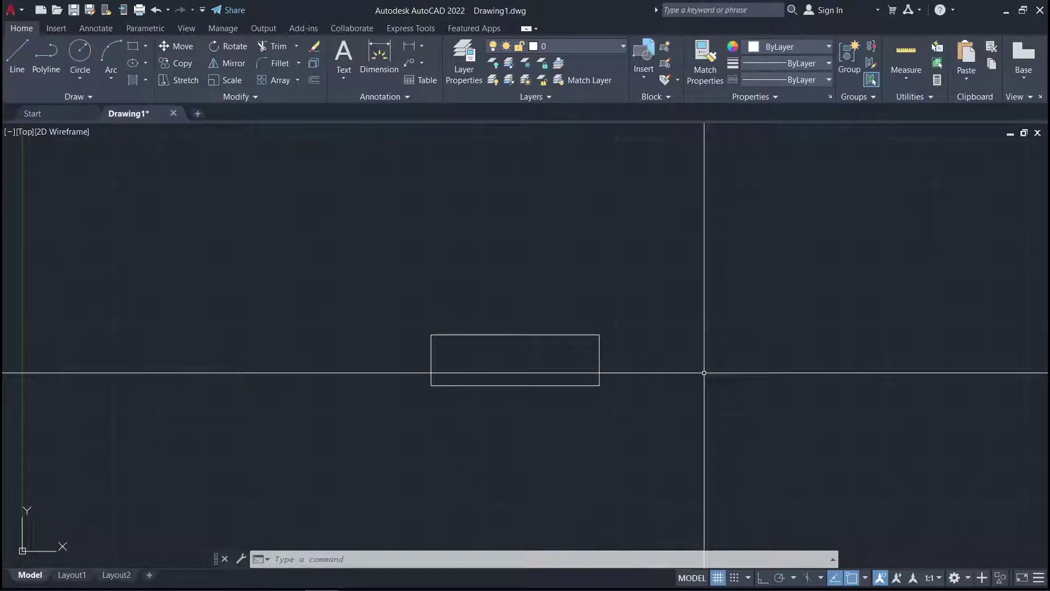
type("ro")
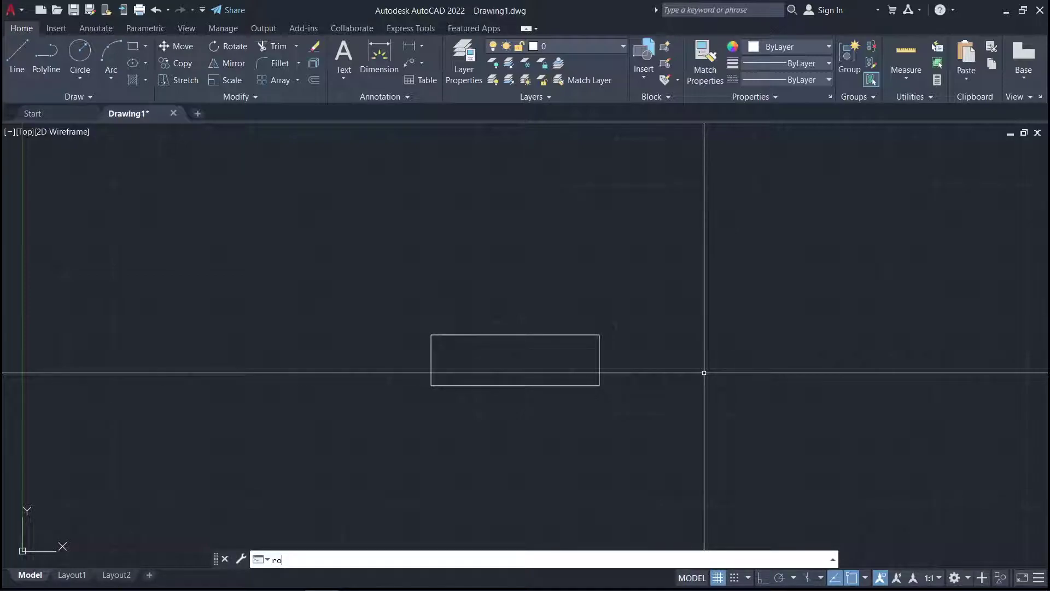
key("Return")
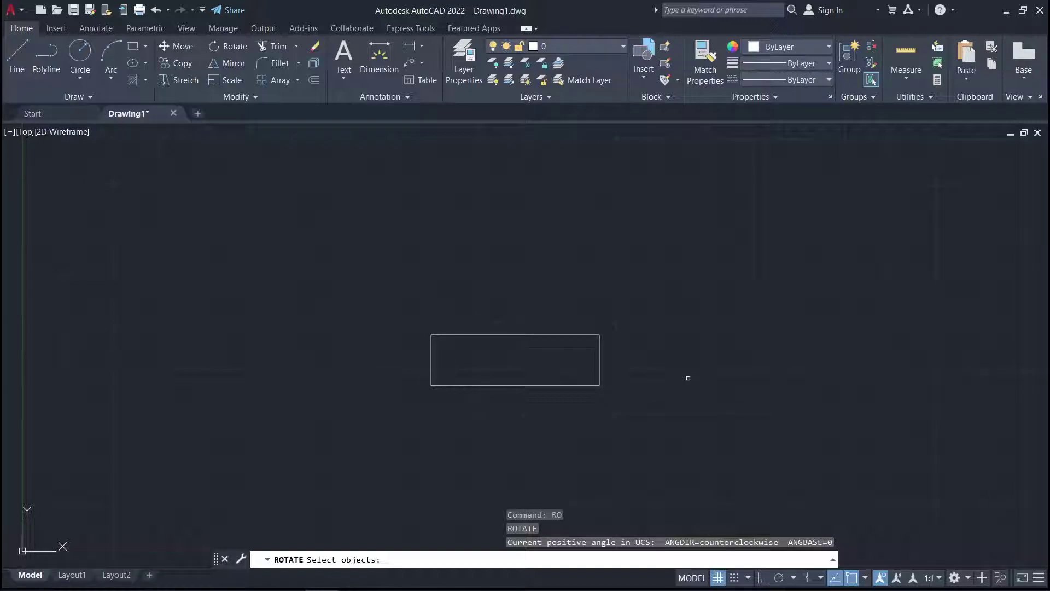
left_click(572, 394)
left_click(483, 269)
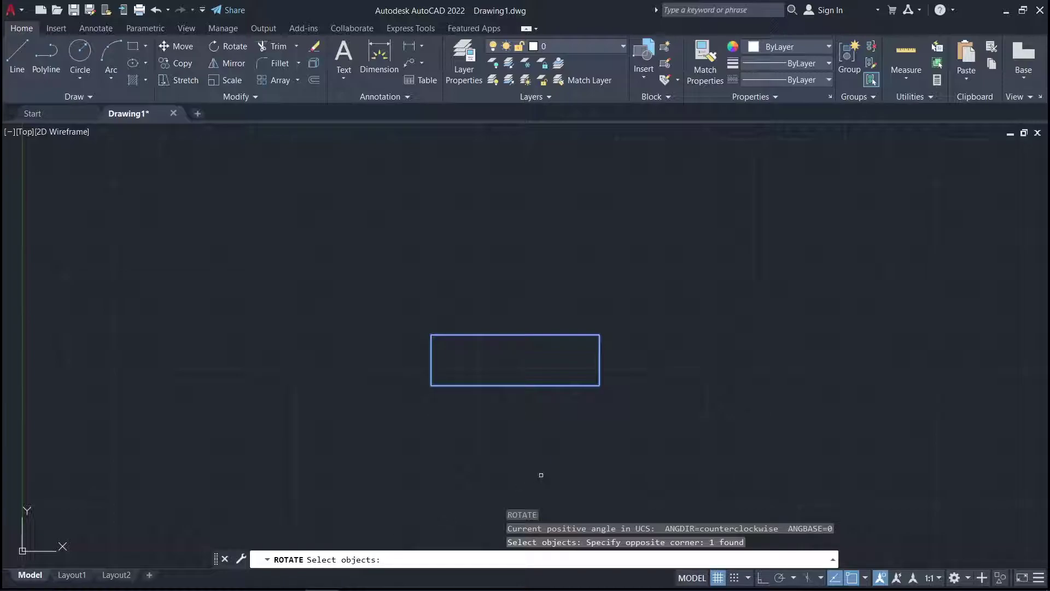
key("Return")
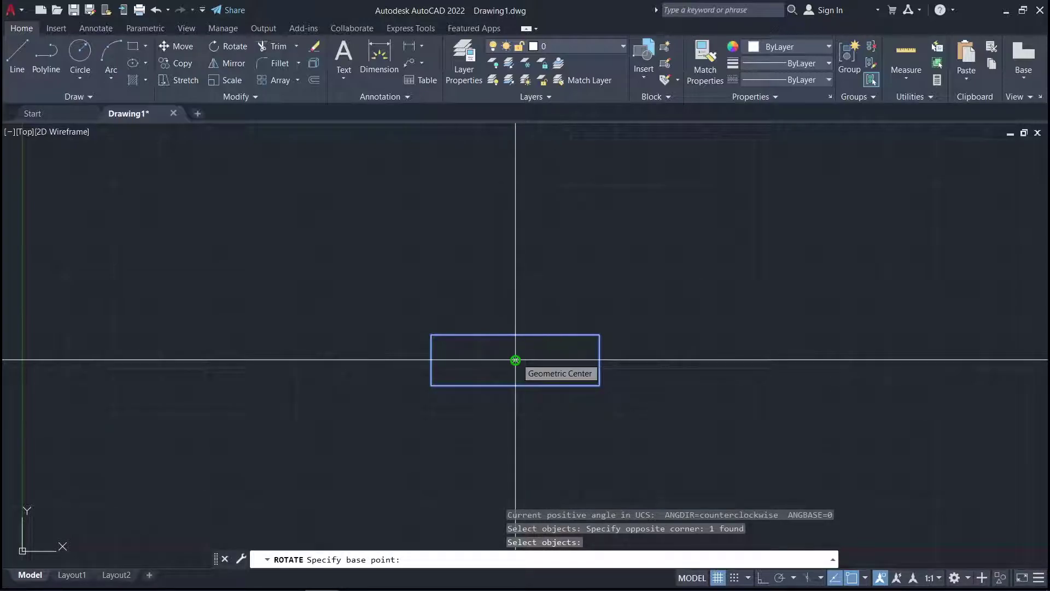
left_click(515, 360)
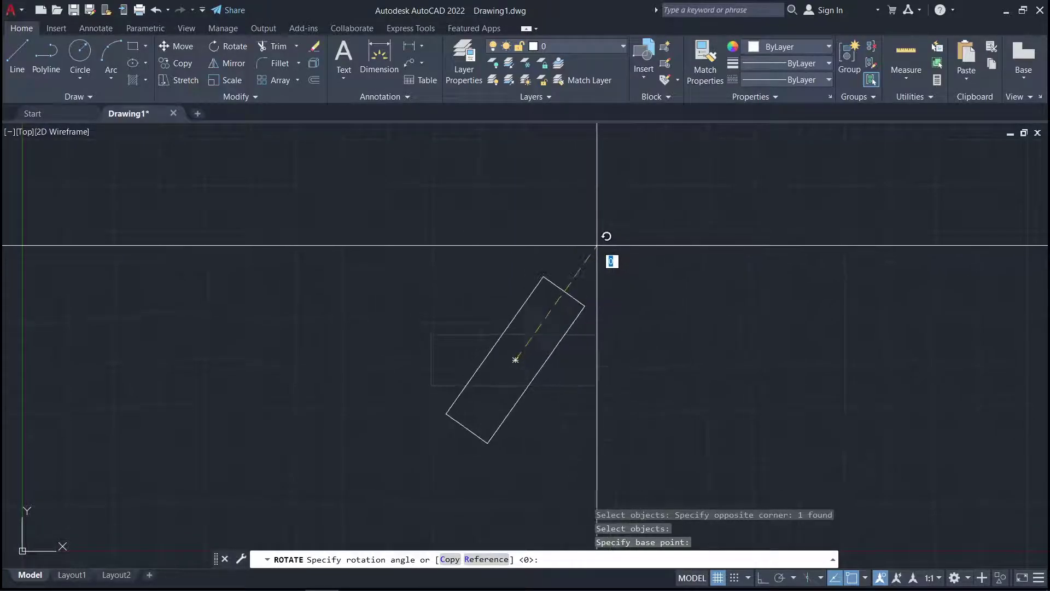
left_click(591, 257)
type("u")
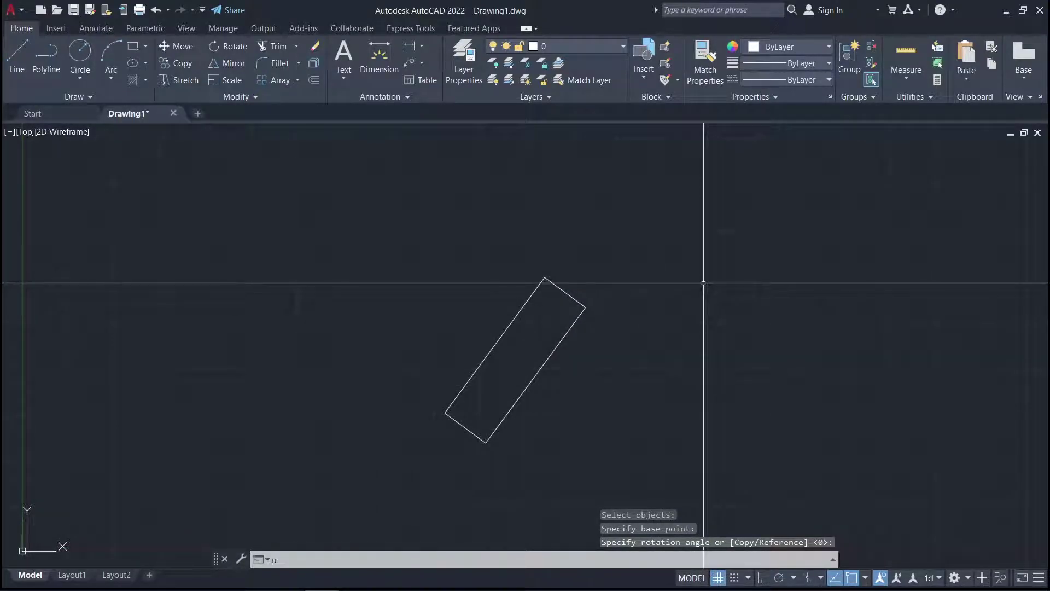
key("Return")
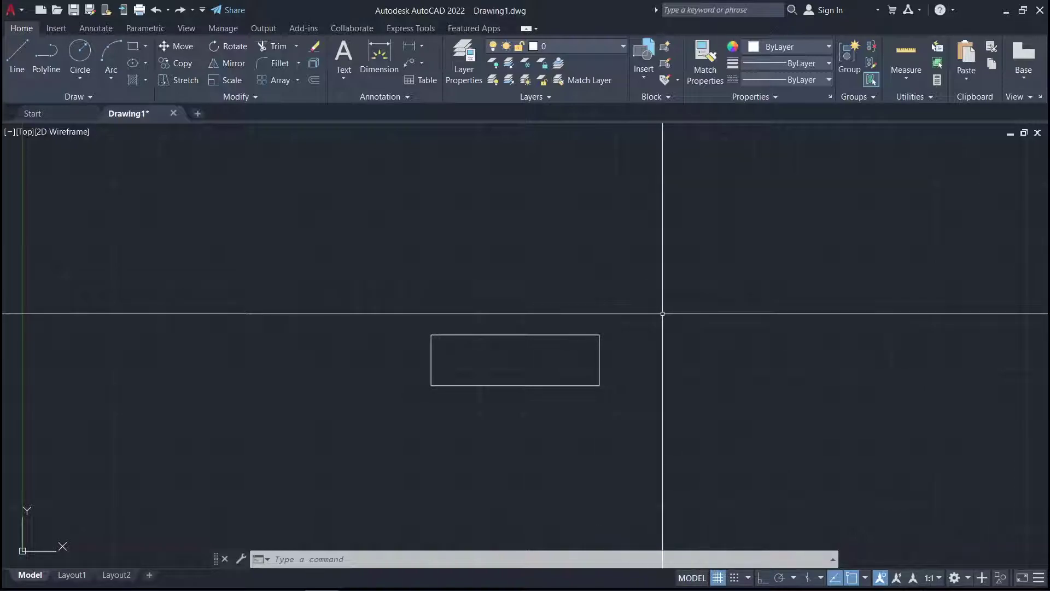
Rotate the rectangle 90° about its centre point with ROTATE so it stands vertically.
type("ro")
key("Return")
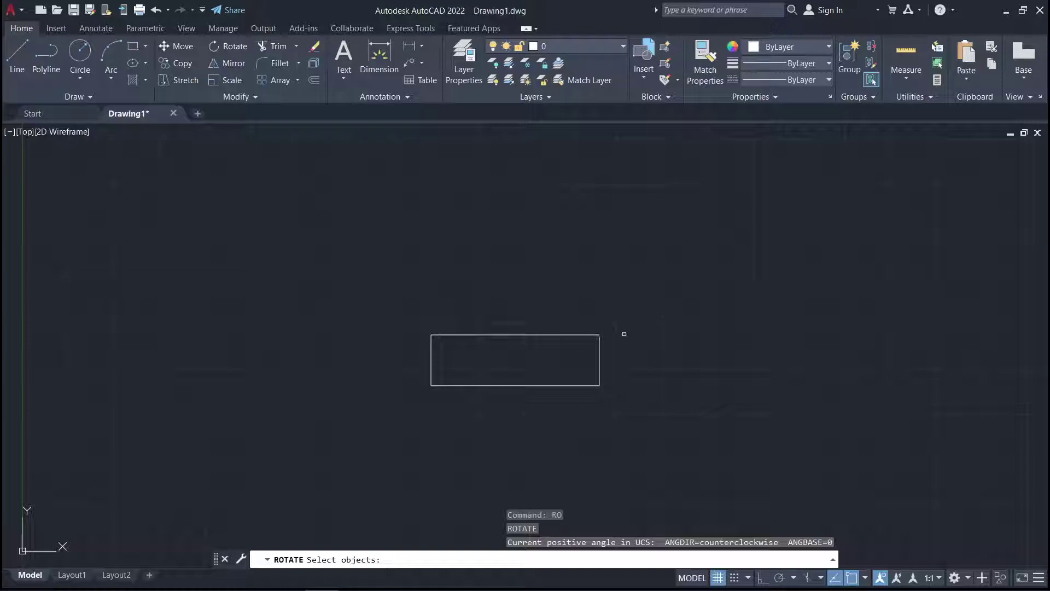
left_click(638, 415)
left_click(534, 295)
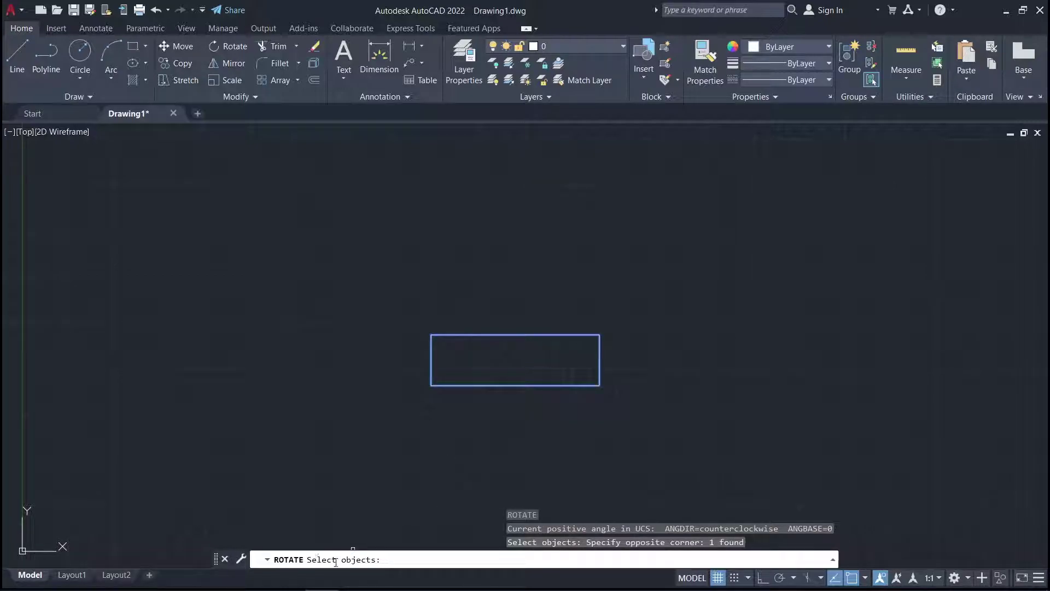
key("Return")
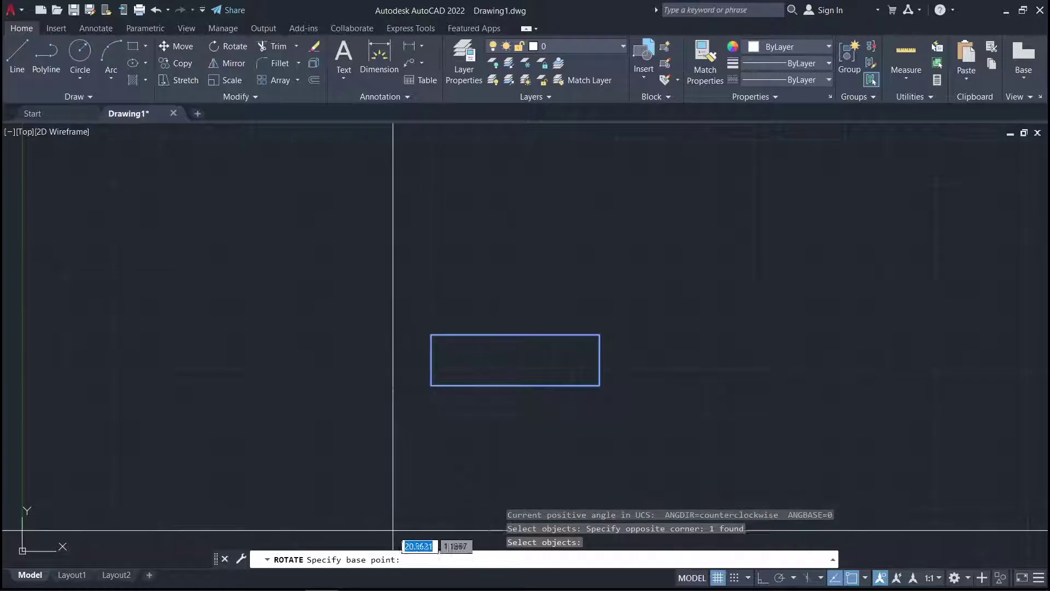
left_click(515, 359)
type("90")
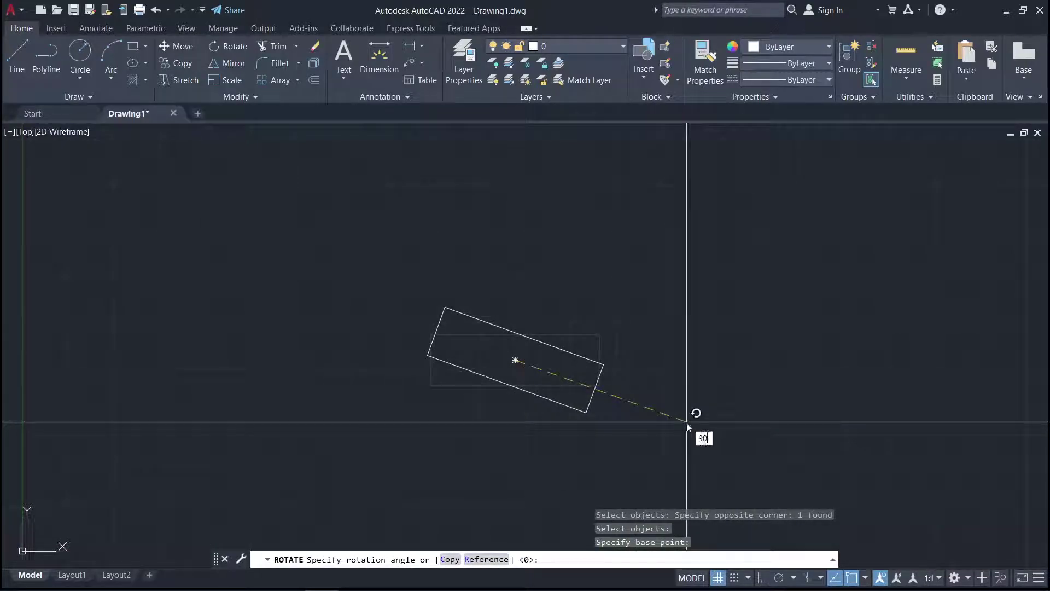
key("Return")
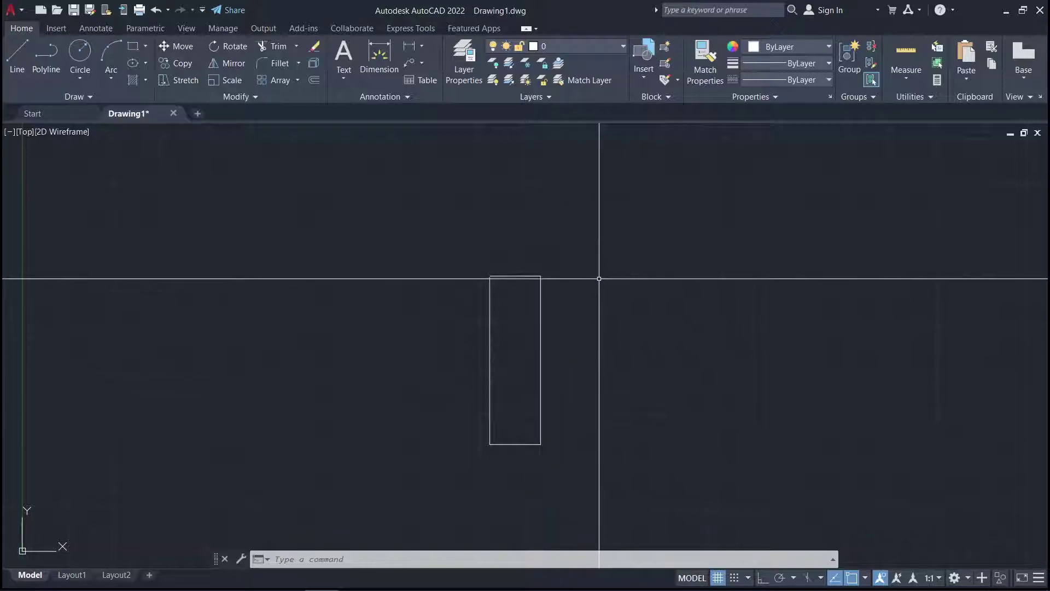
Rotate the upright rectangle a further -45° about its centre point.
type("ro")
key("Return")
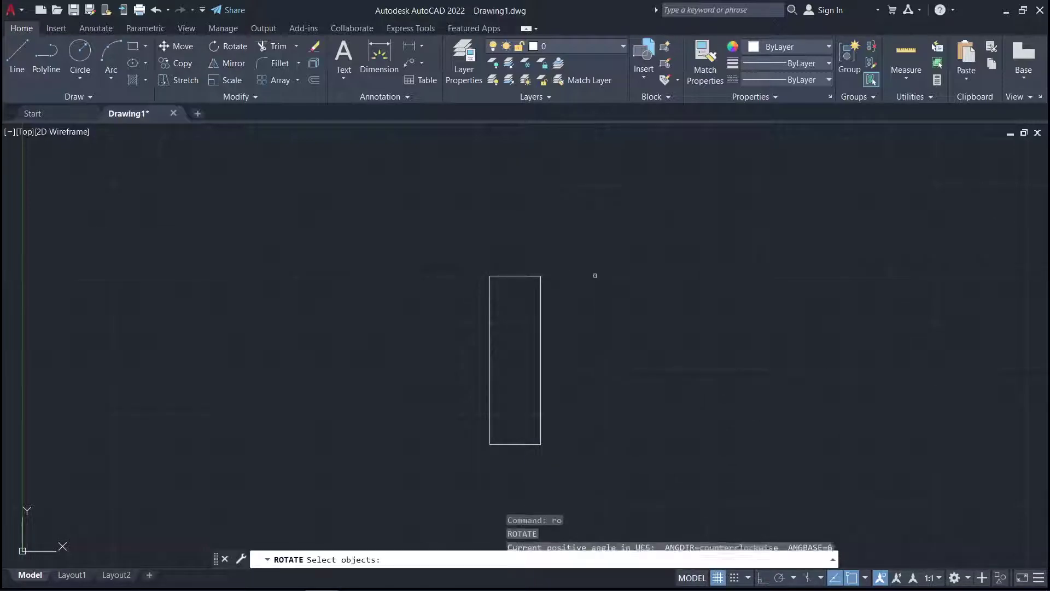
left_click(584, 399)
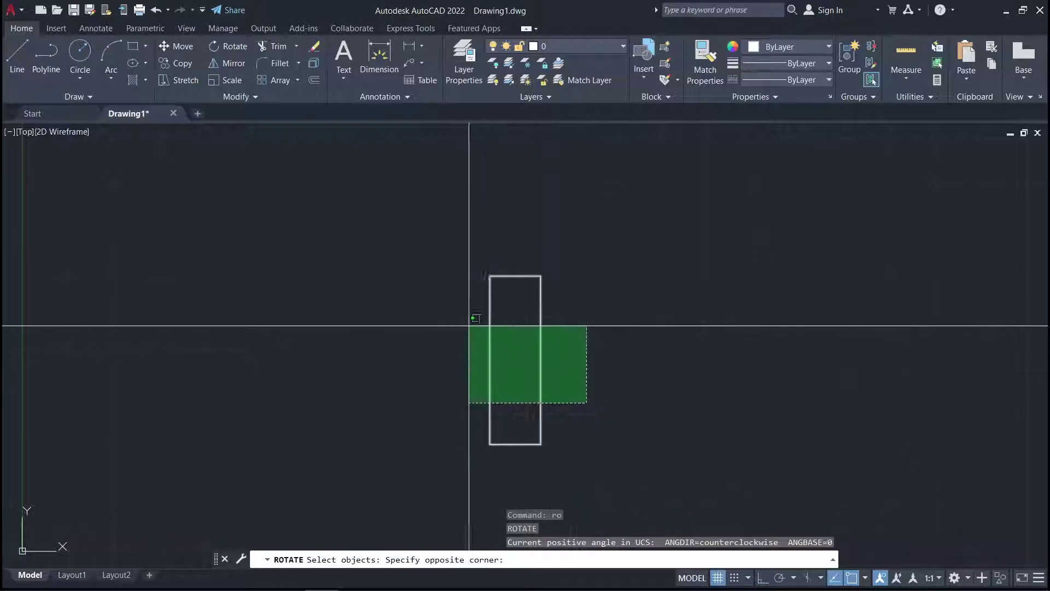
left_click(457, 325)
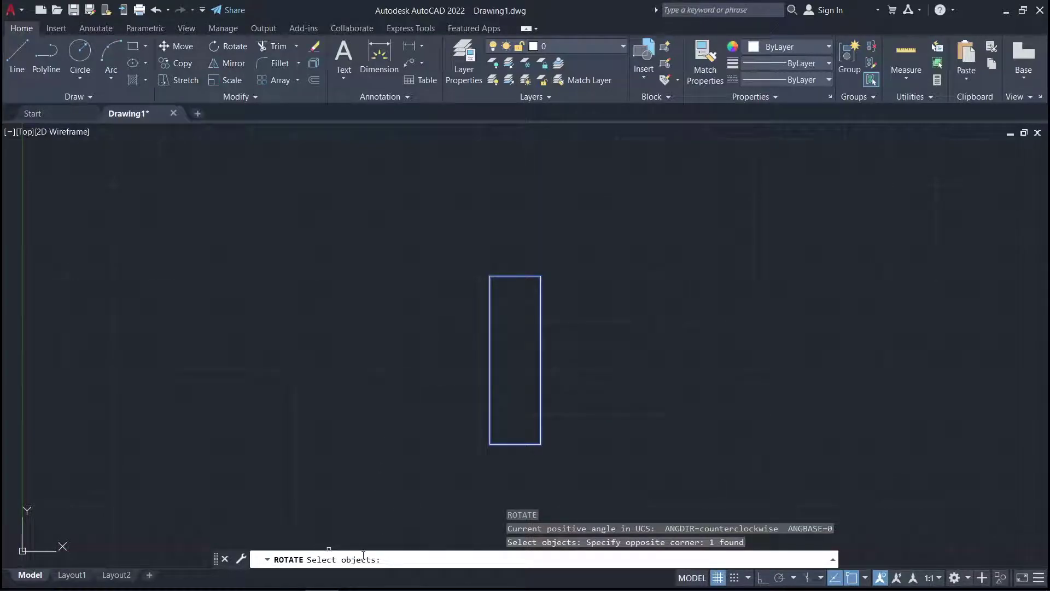
key("Return")
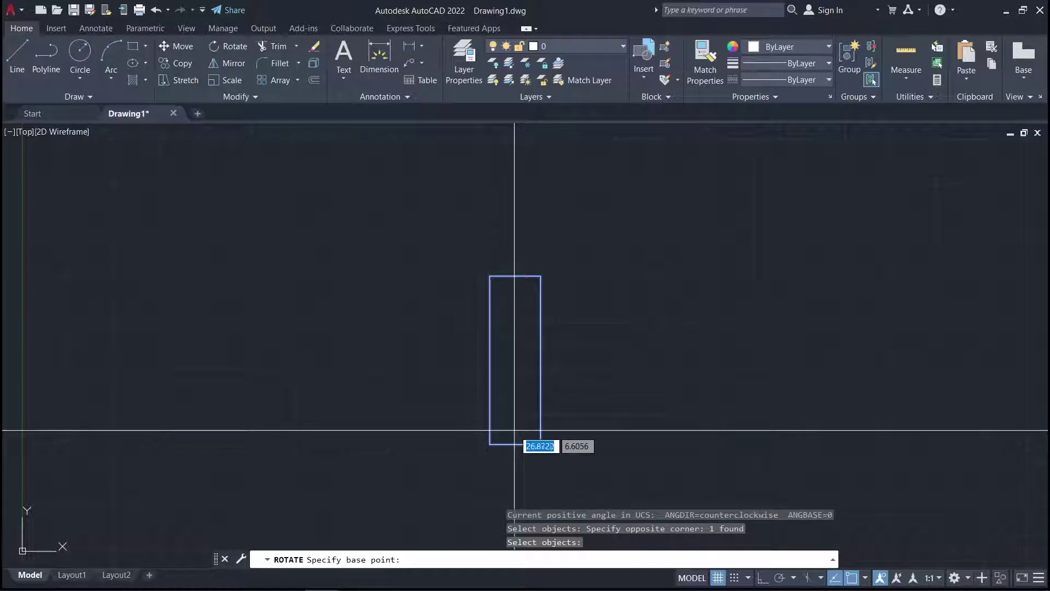
left_click(516, 359)
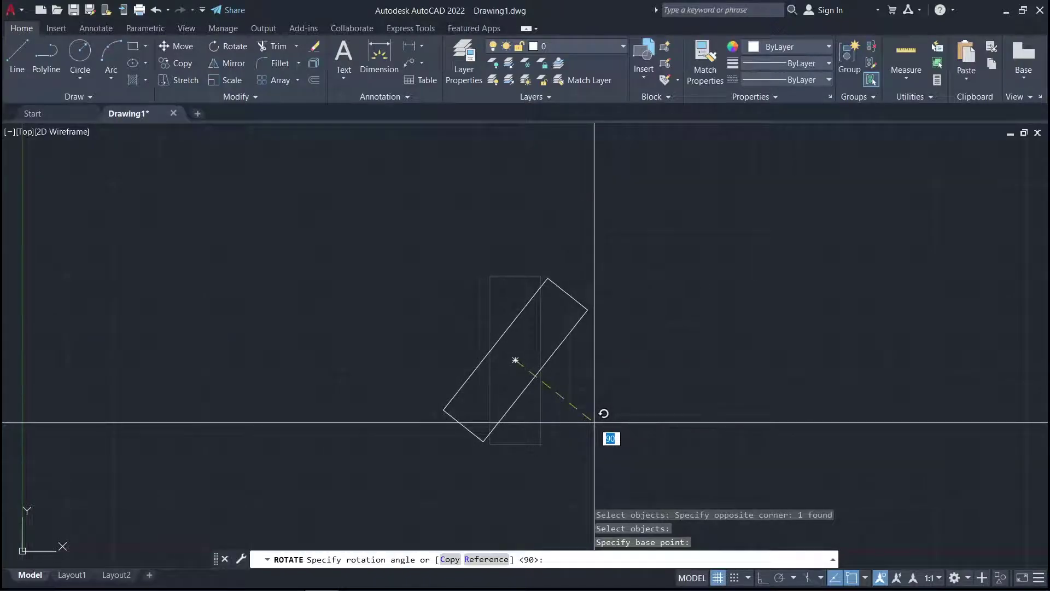
type("-45")
key("Return")
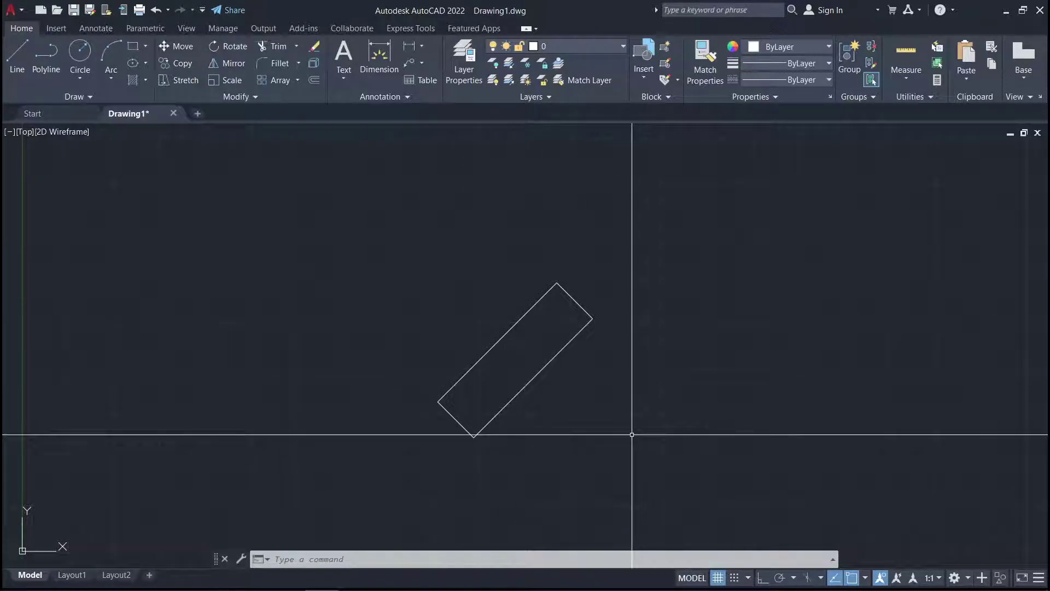
Make a copy of the diagonal rectangle rotated 90° about its bottom corner, forming a V.
type("RO")
key("Return")
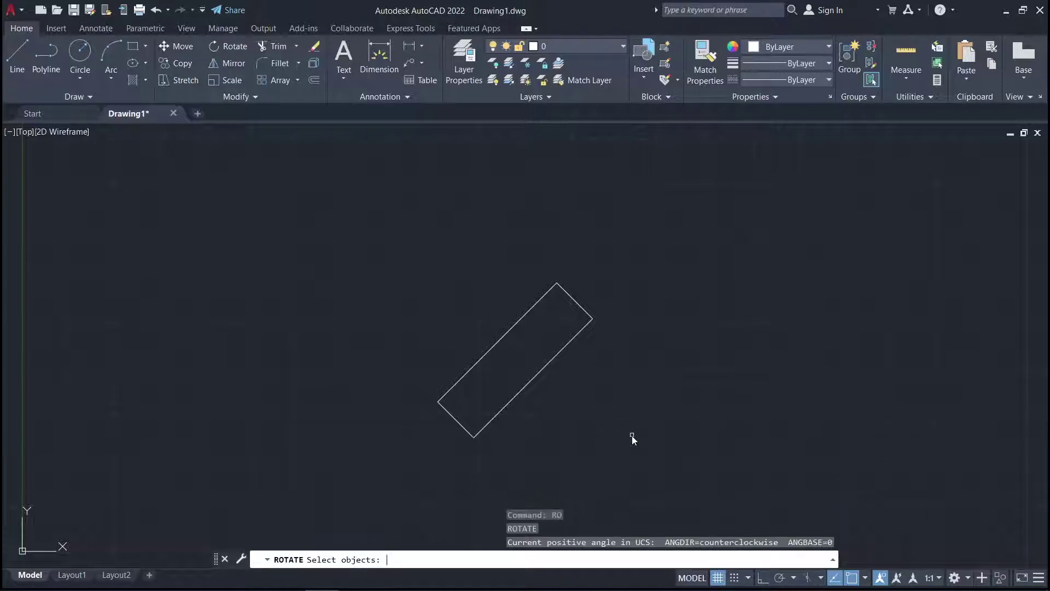
left_click(588, 421)
left_click(460, 295)
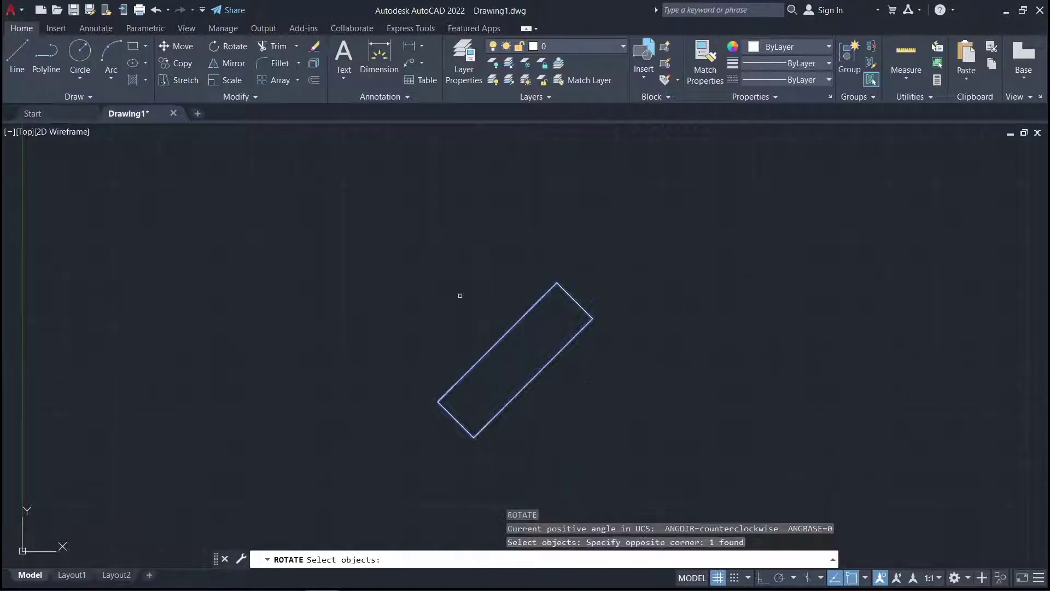
key("Return")
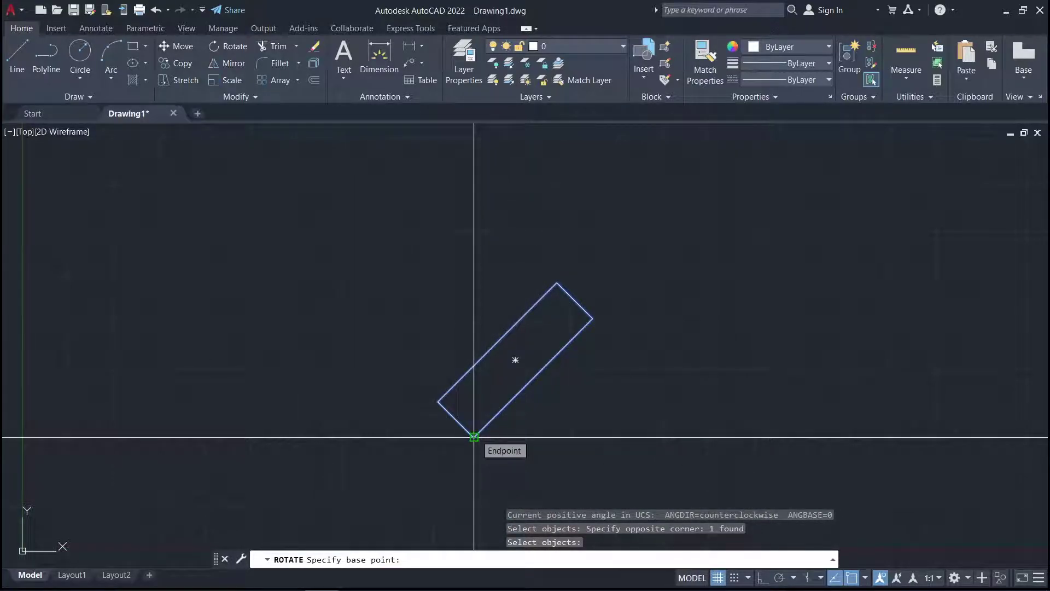
left_click(473, 436)
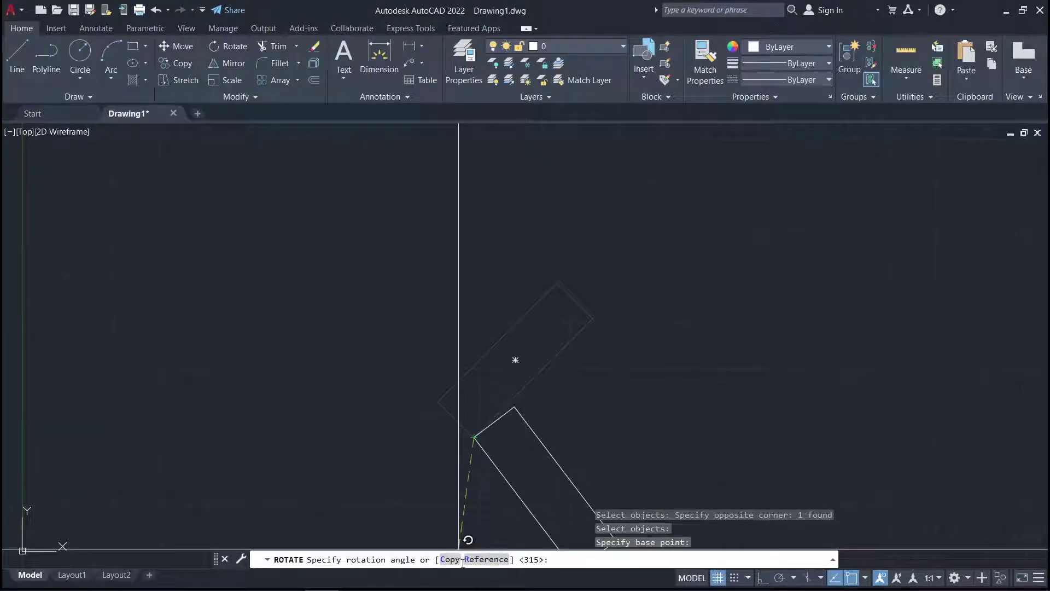
left_click(449, 558)
type("90")
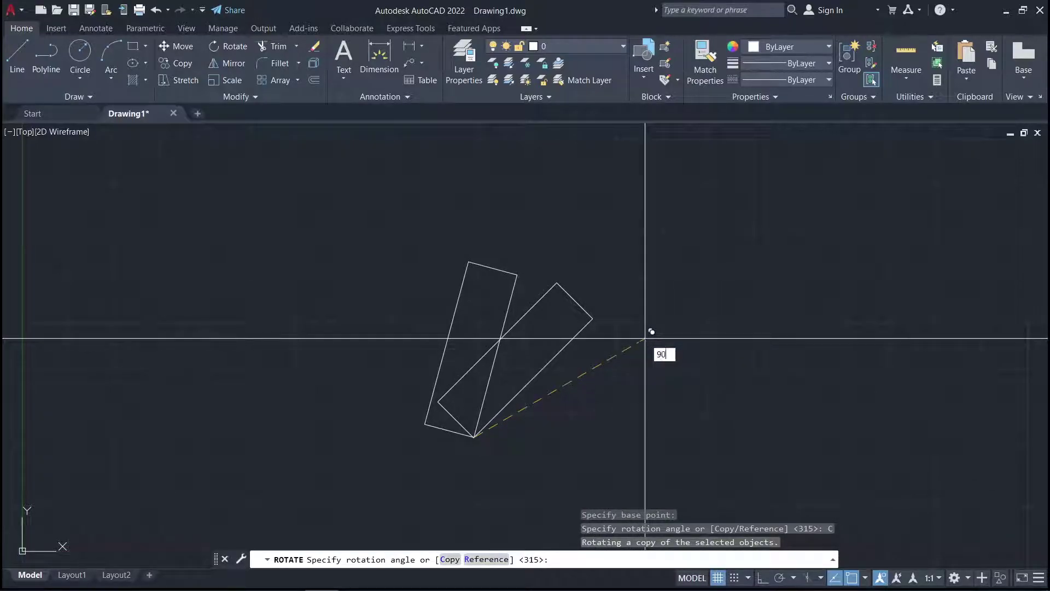
key("Return")
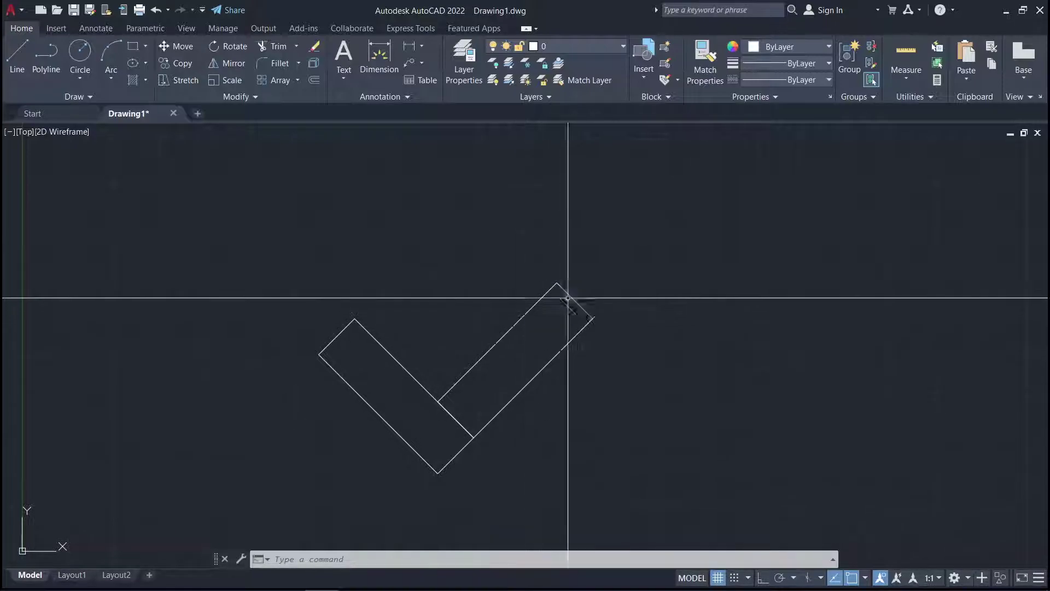
Draw a line from the V's shared bottom corner rising gently to the right.
scroll(481, 308, "down", 2)
scroll(558, 290, "up", 2)
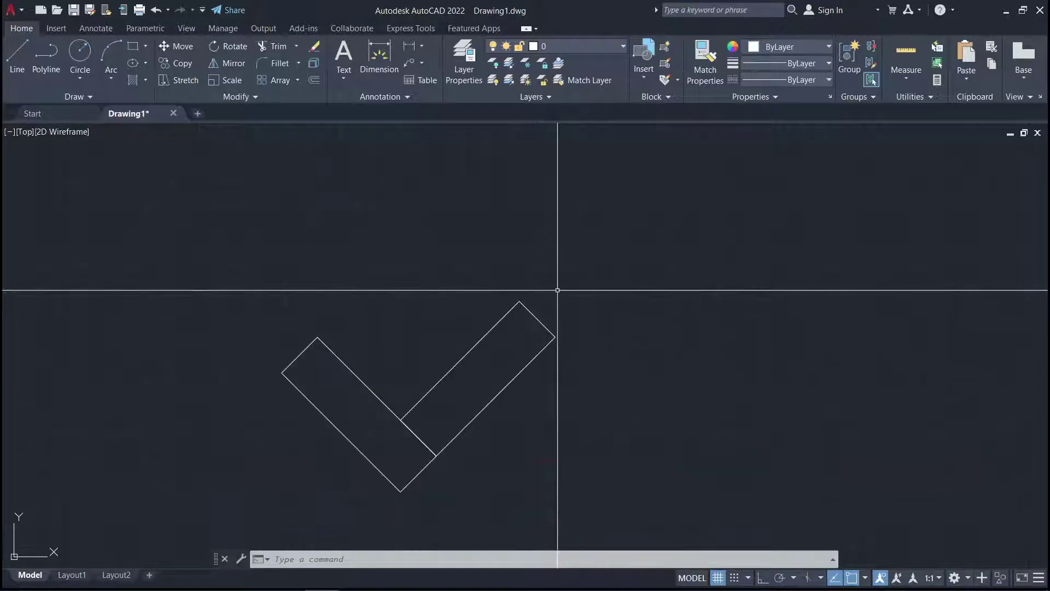
type("l")
key("Return")
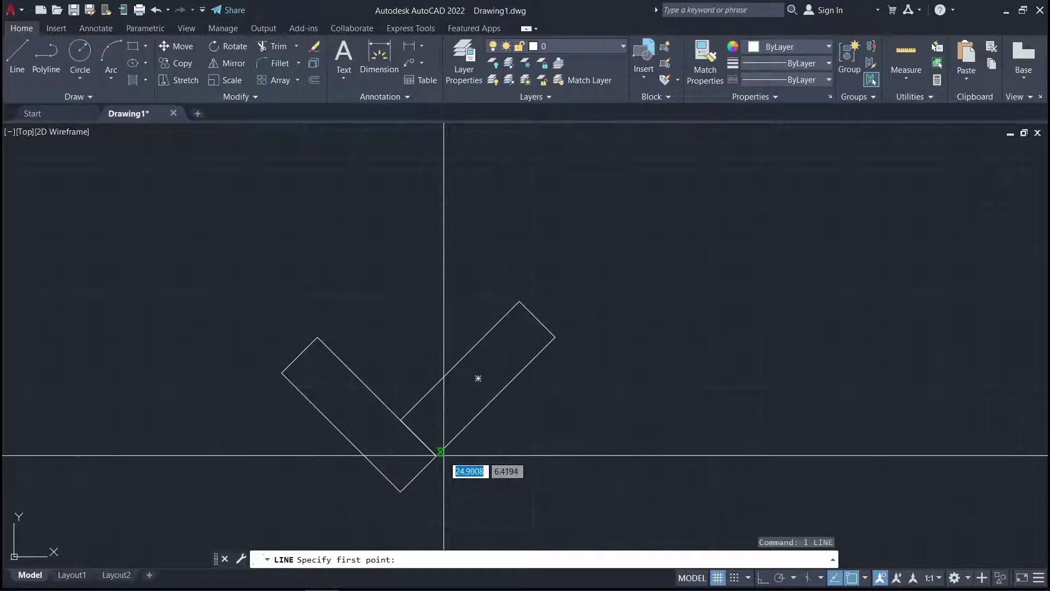
left_click(437, 455)
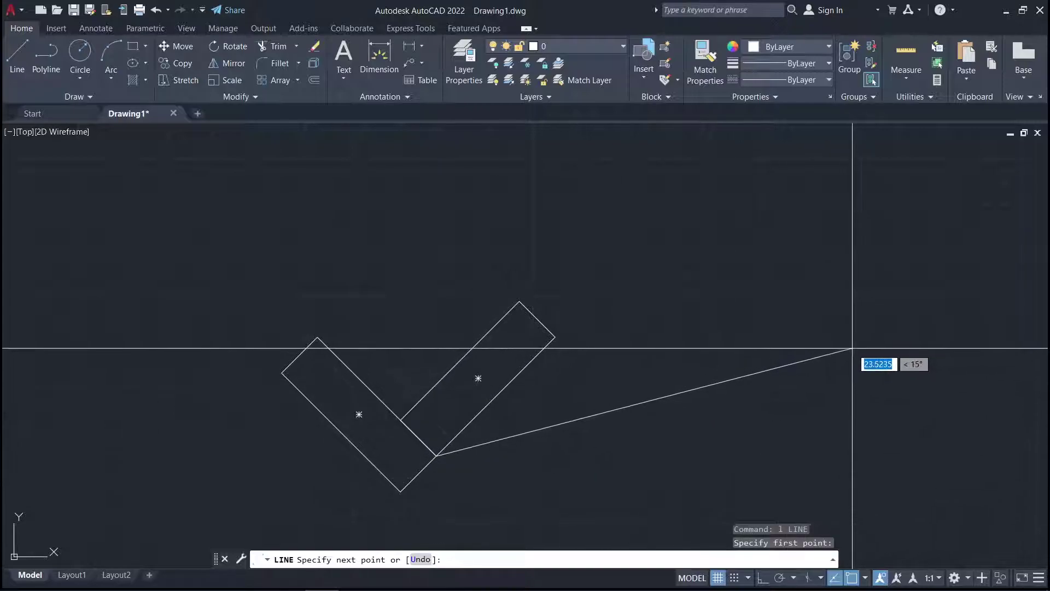
left_click(852, 348)
key("Return")
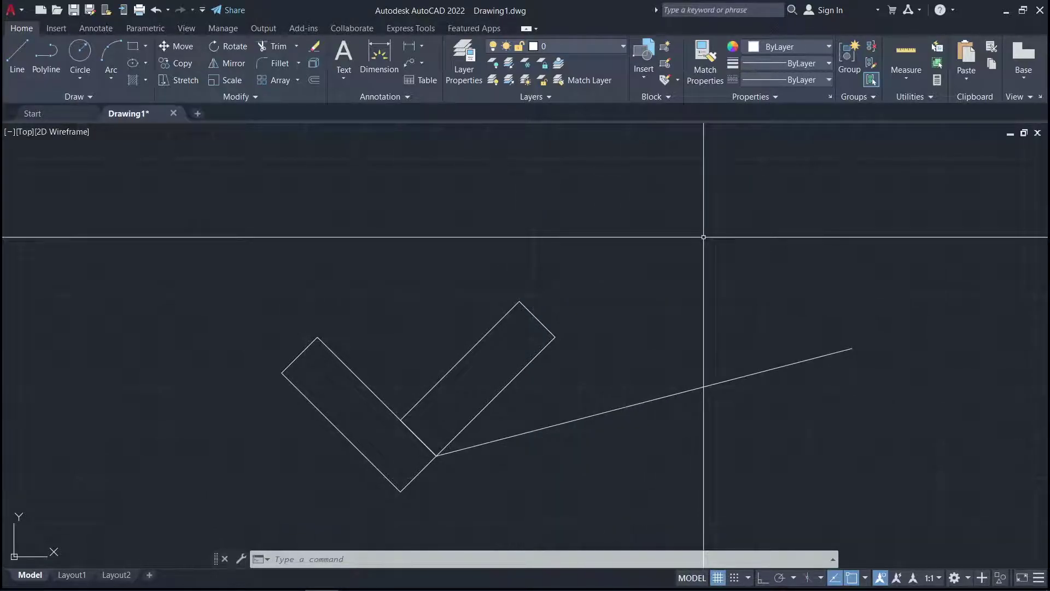
Start rotating the right rectangle about the shared bottom corner with the Reference option.
type("RO")
key("Return")
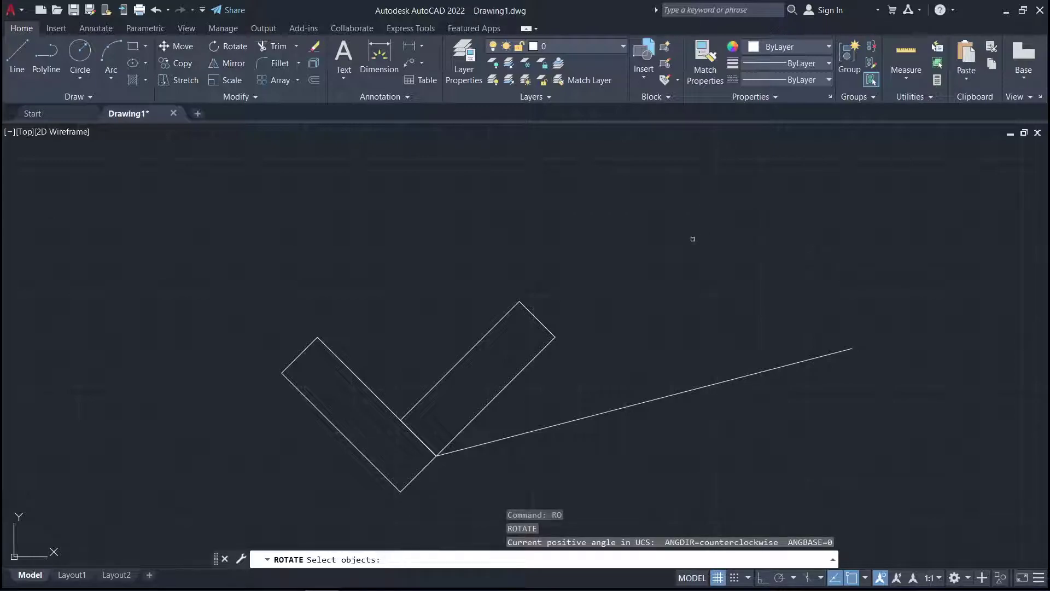
left_click(556, 323)
left_click(481, 282)
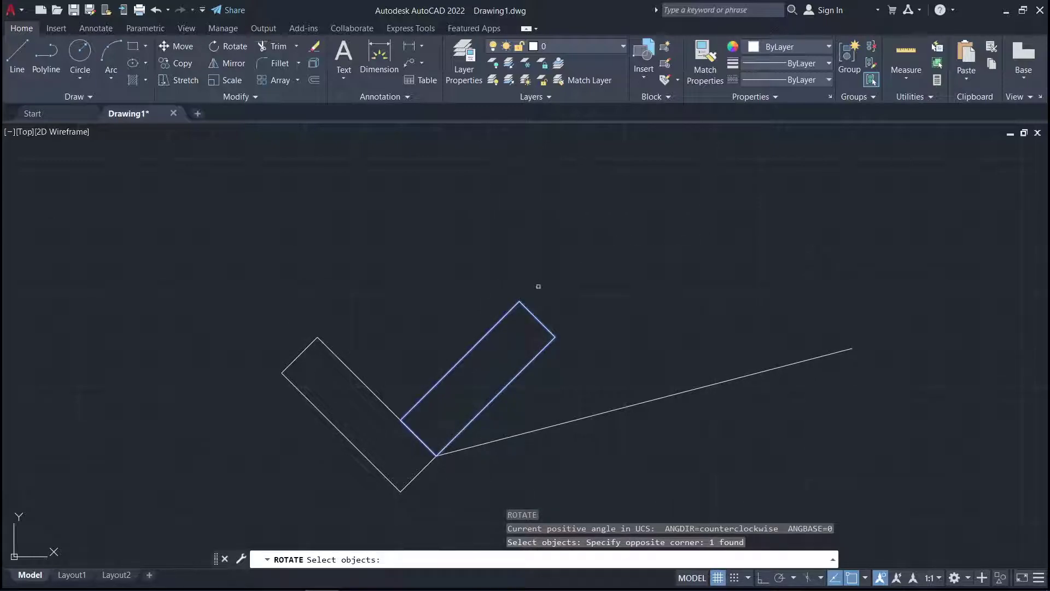
key("Return")
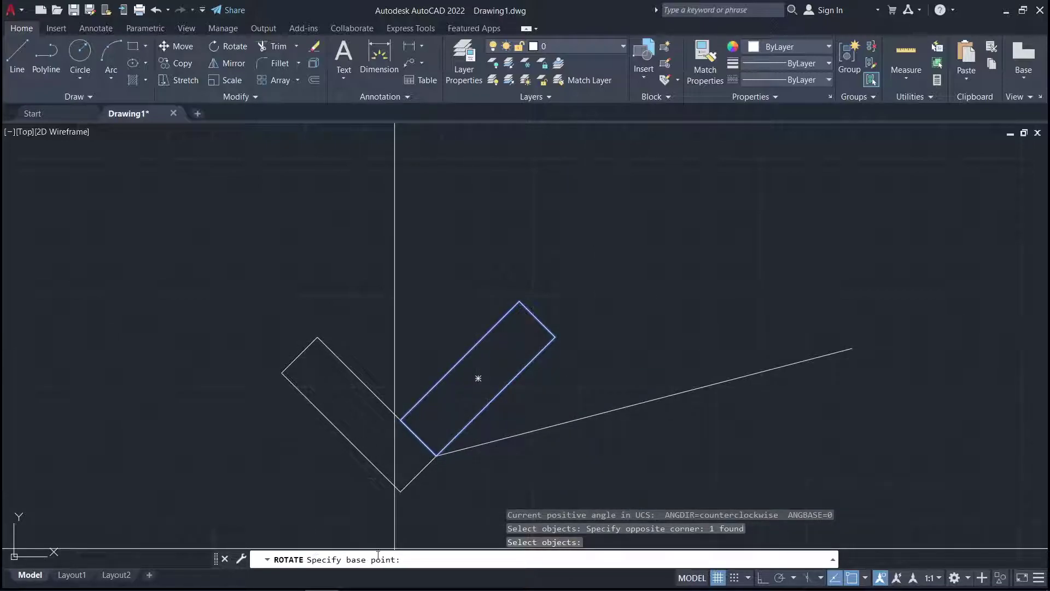
left_click(437, 456)
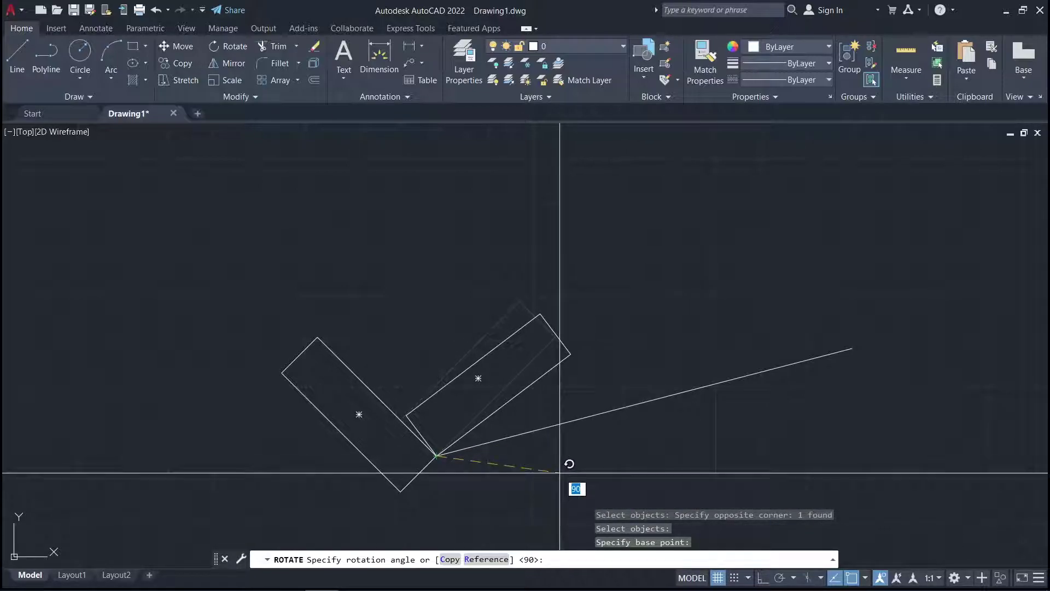
left_click(486, 559)
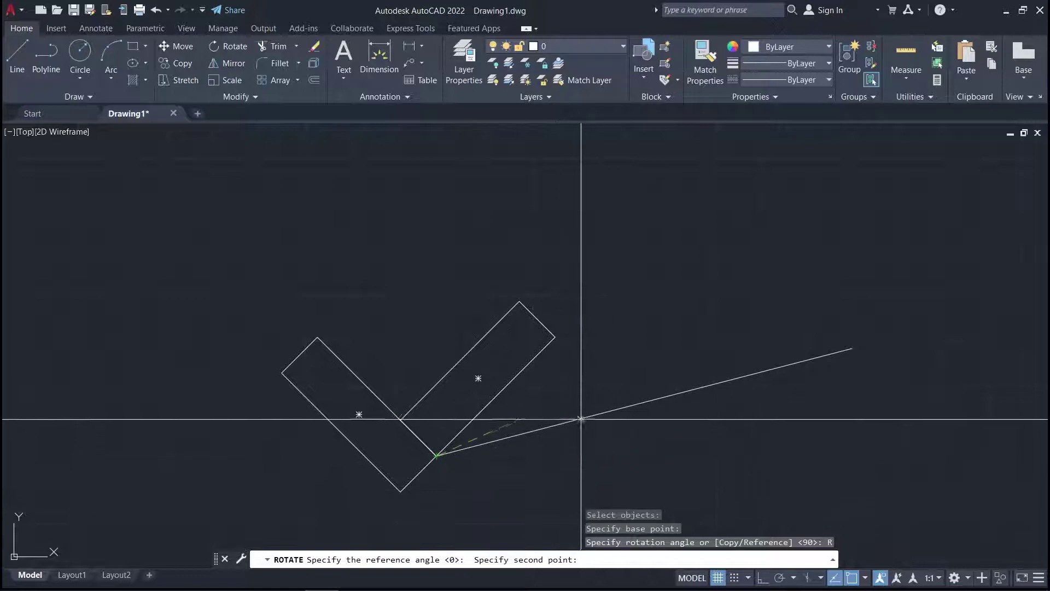
Align the right rectangle's long edge to the slanted line using its top corner as reference.
left_click(555, 337)
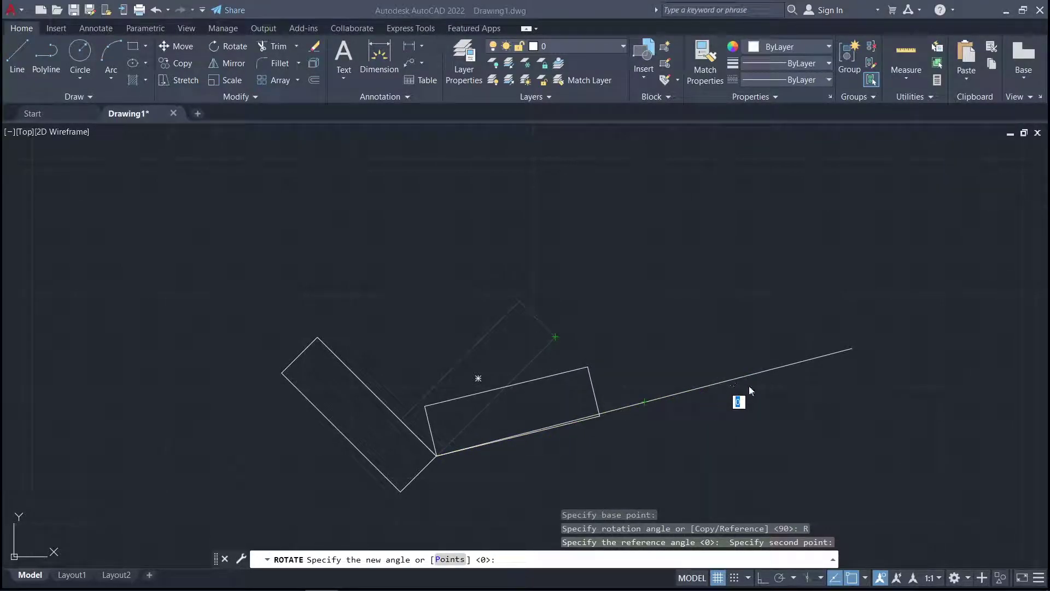
left_click(682, 387)
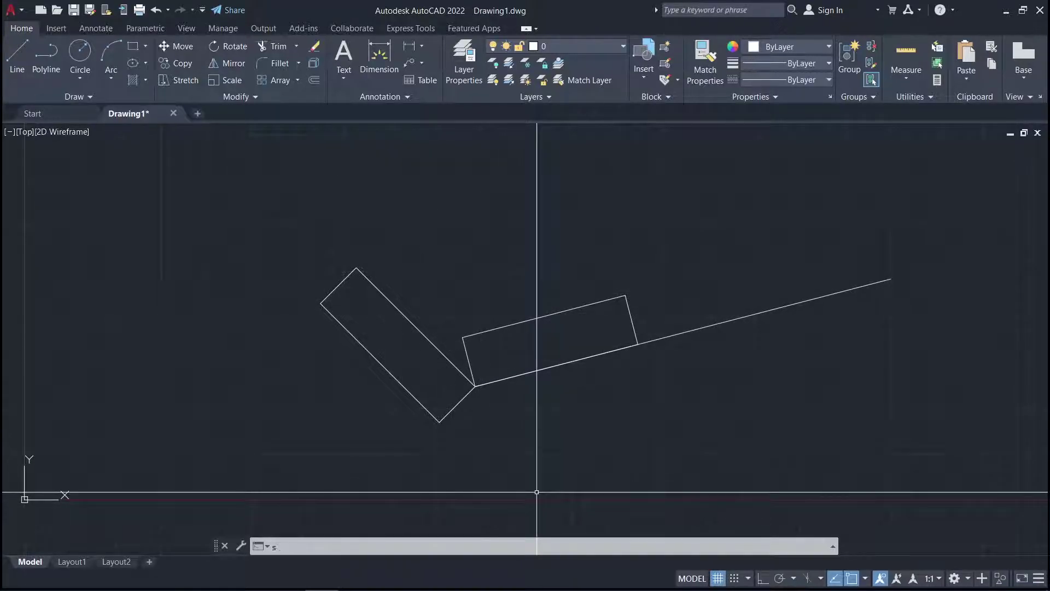
type("c")
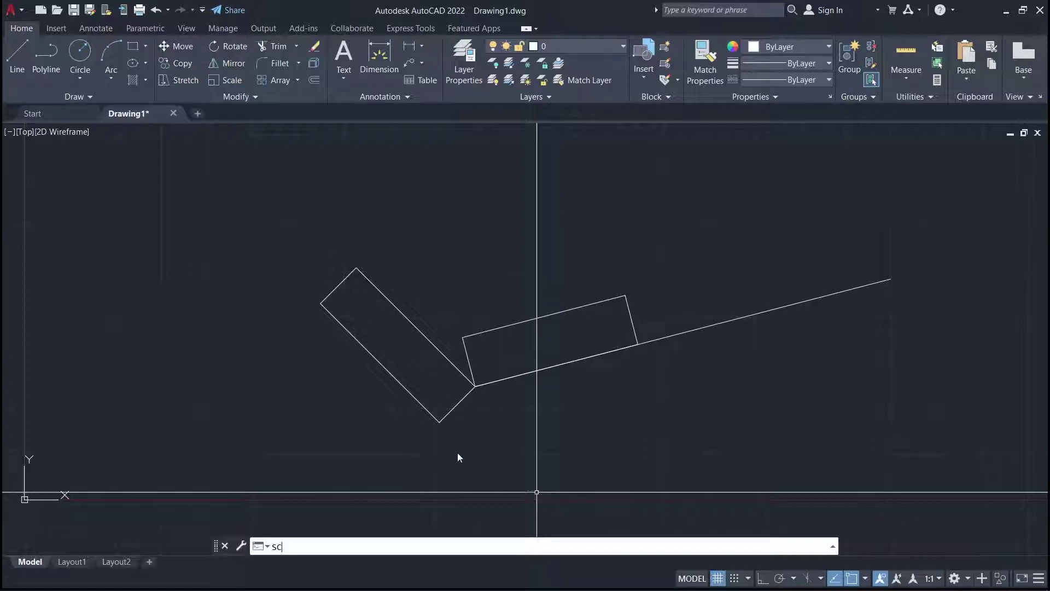
Scale the left rectangle to about 0.5 about its corner at the line's start.
key("Return")
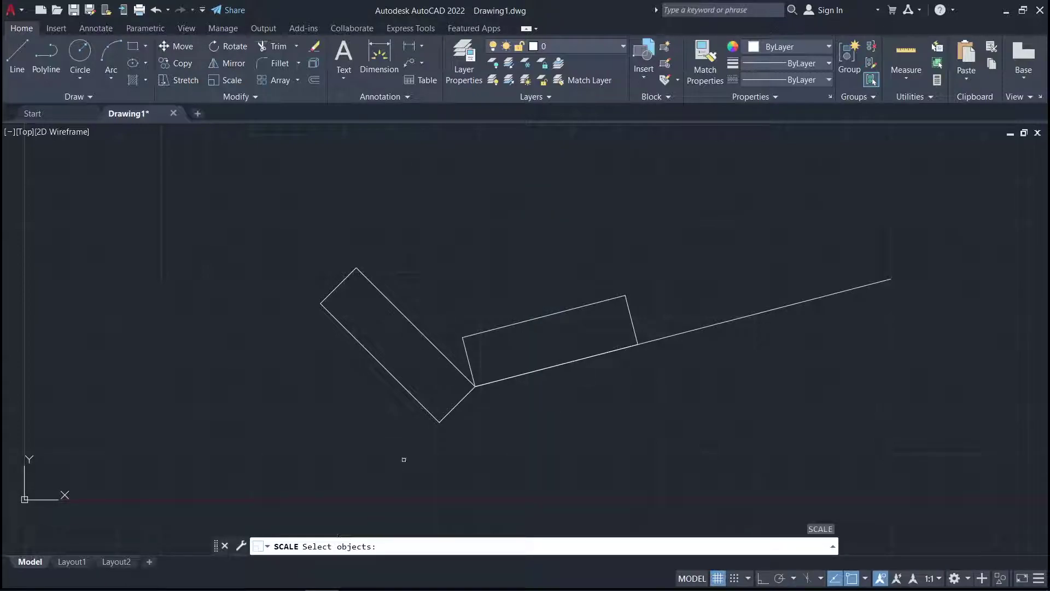
left_click(352, 328)
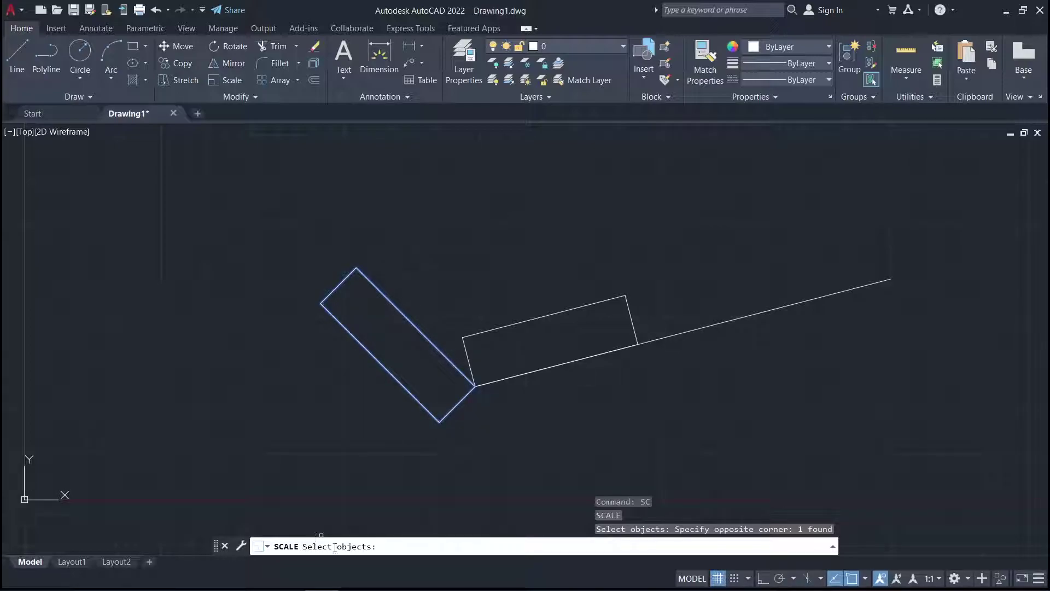
key("Return")
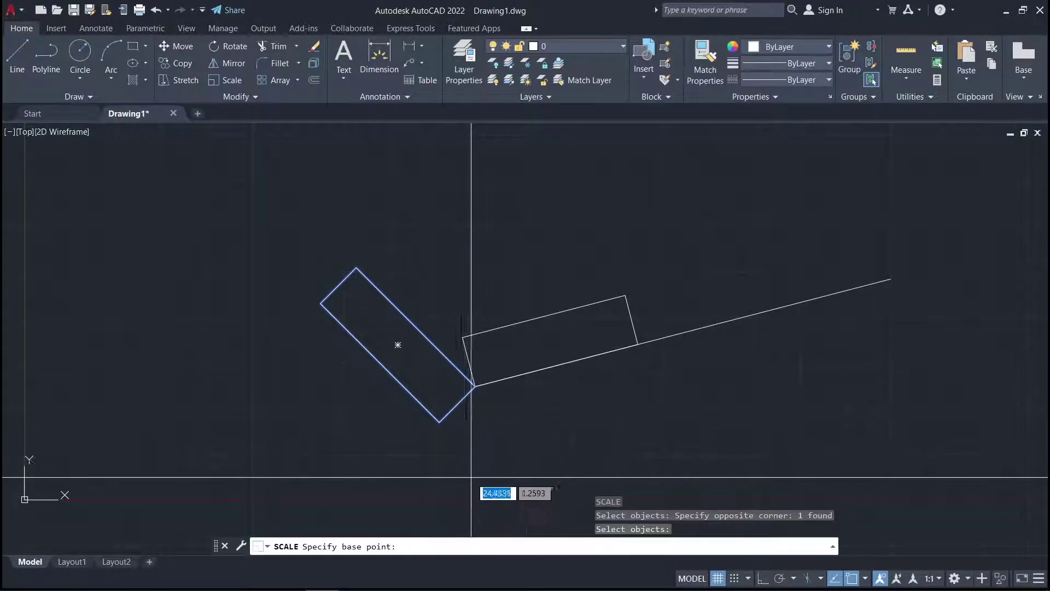
left_click(476, 387)
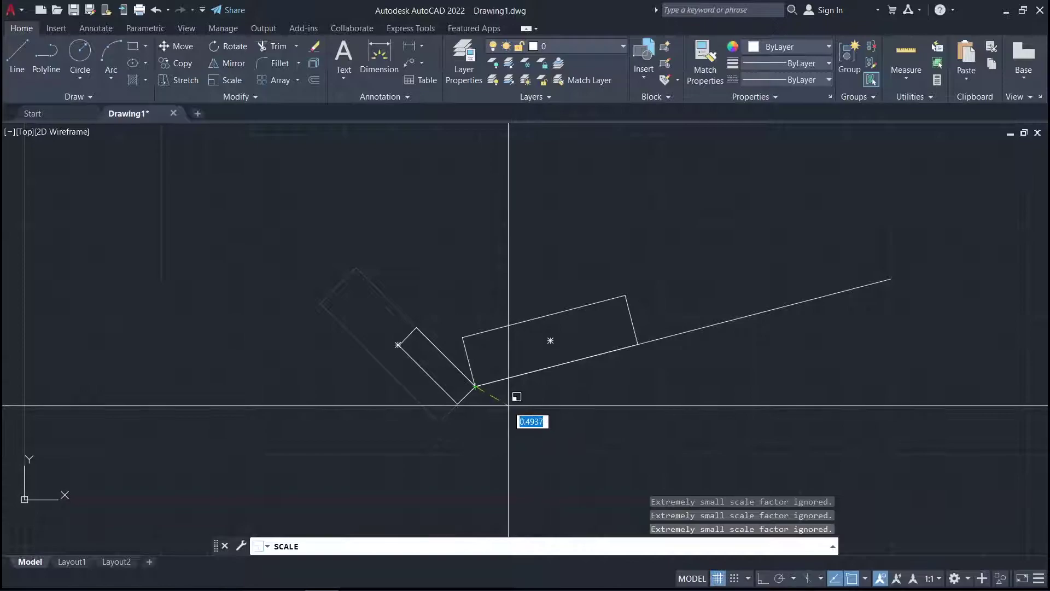
left_click(522, 403)
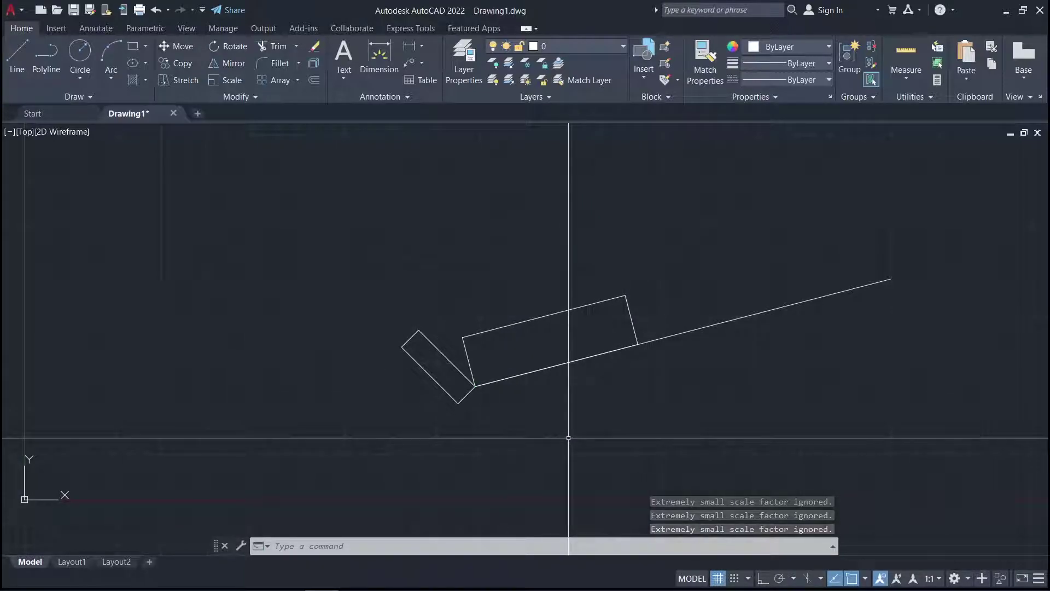
Scale the small tilted rectangle by a factor of 2 about the shared corner.
type("SC")
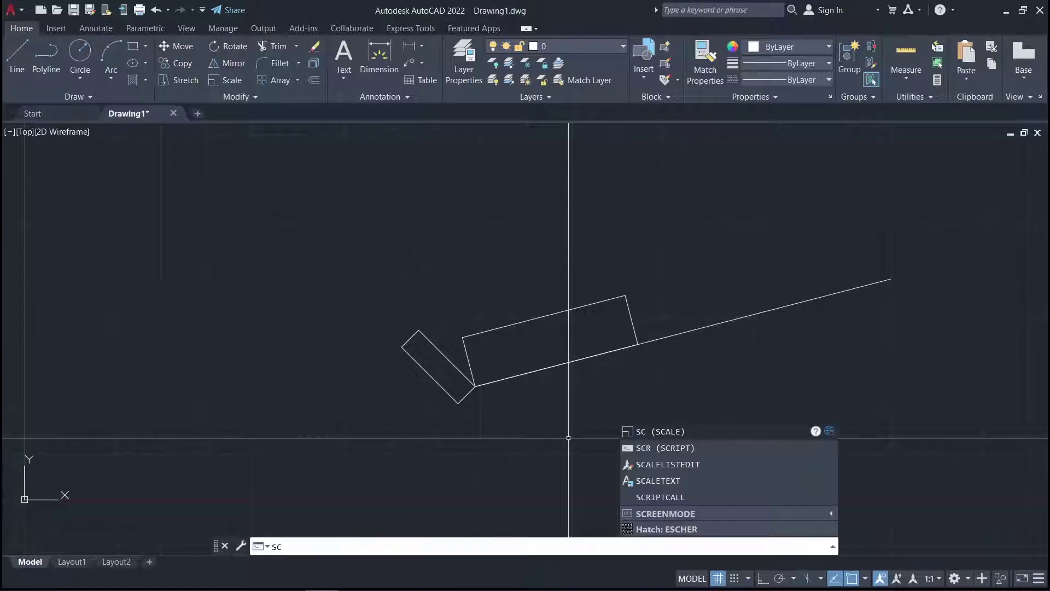
key("Return")
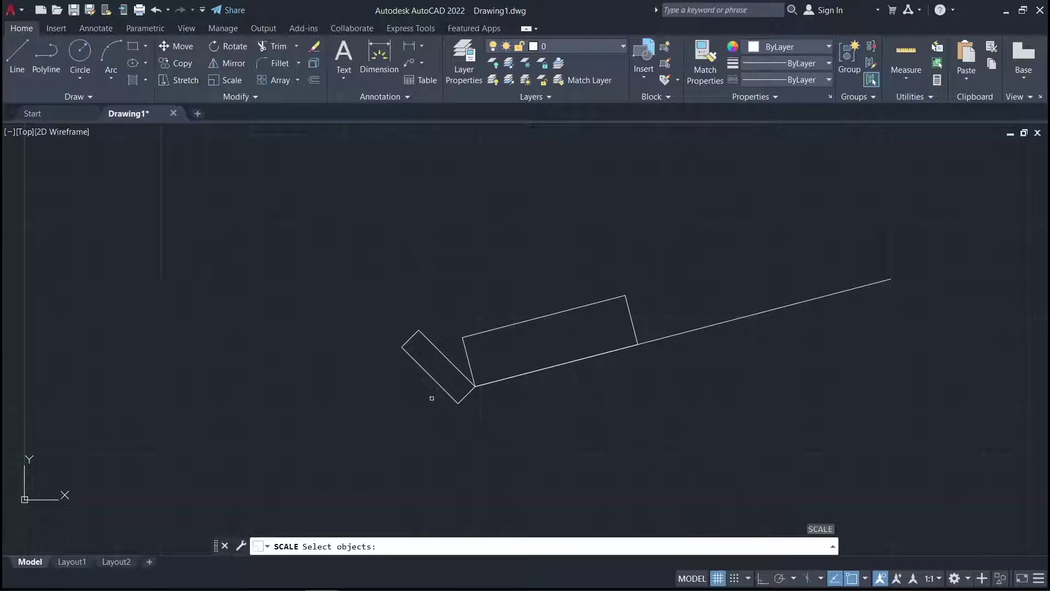
left_click(432, 398)
left_click(396, 323)
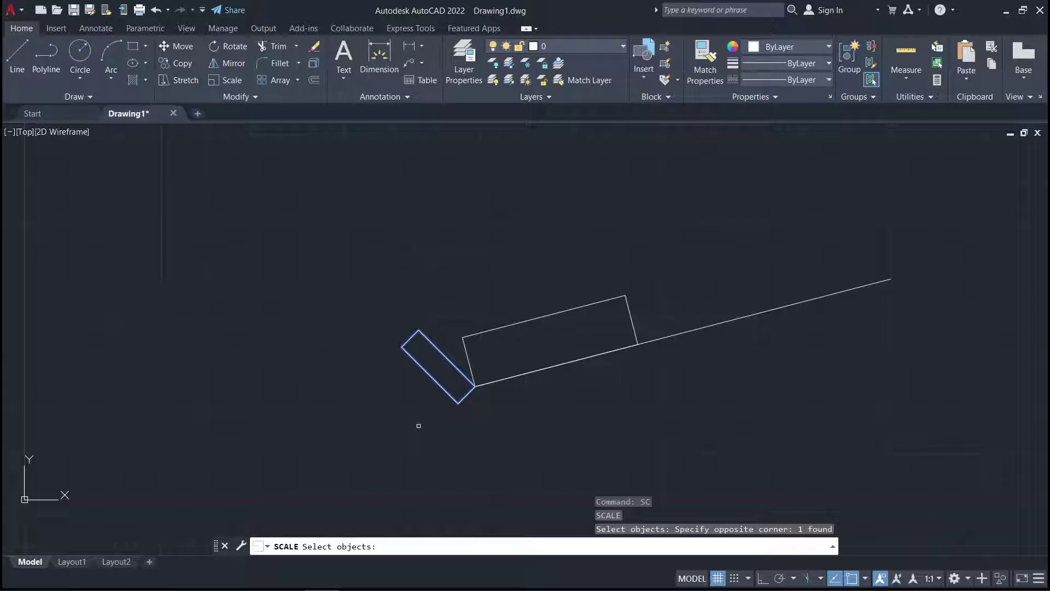
key("Return")
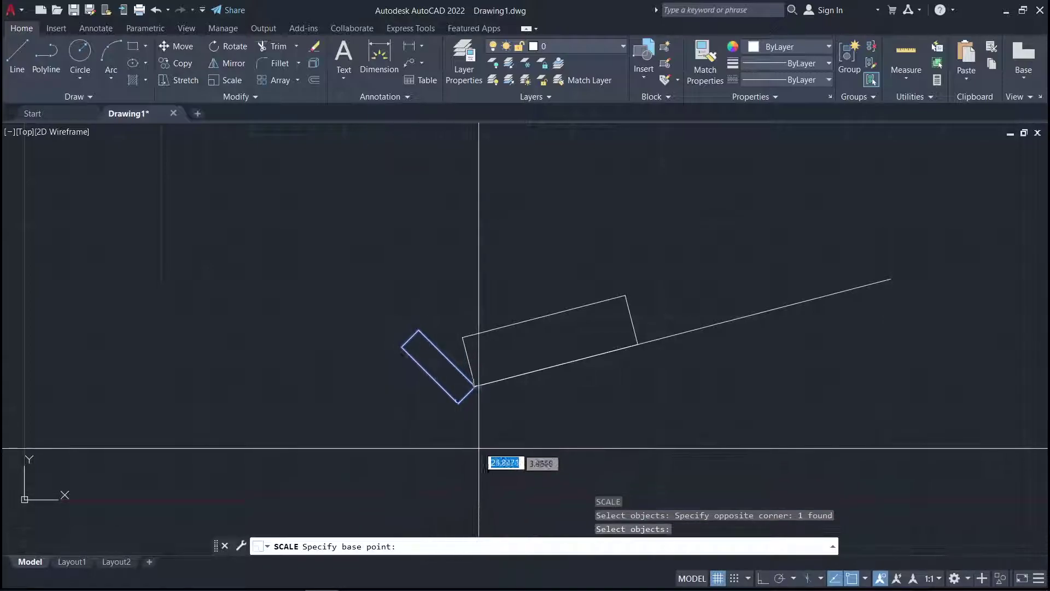
left_click(469, 378)
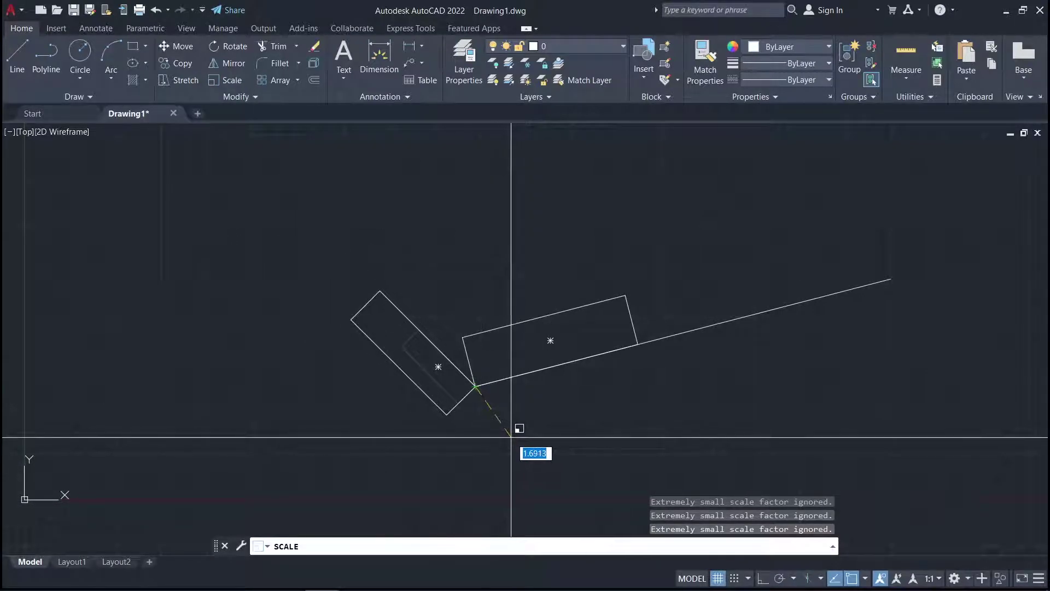
type("2")
key("Return")
type("sc")
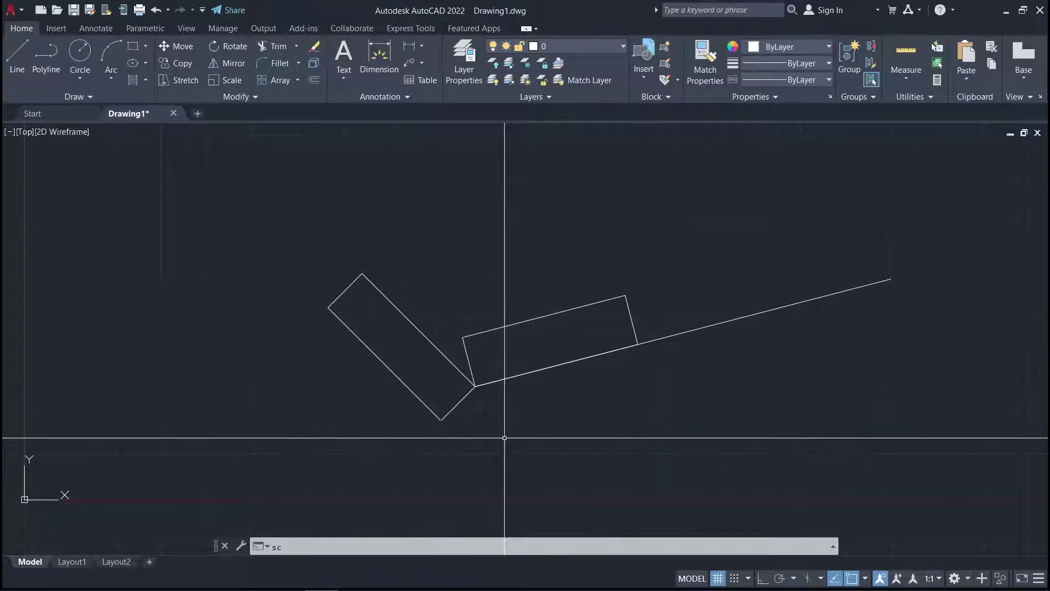
Make a 0.5-scale copy of the tilted rectangle based at its shared lower corner.
key("Return")
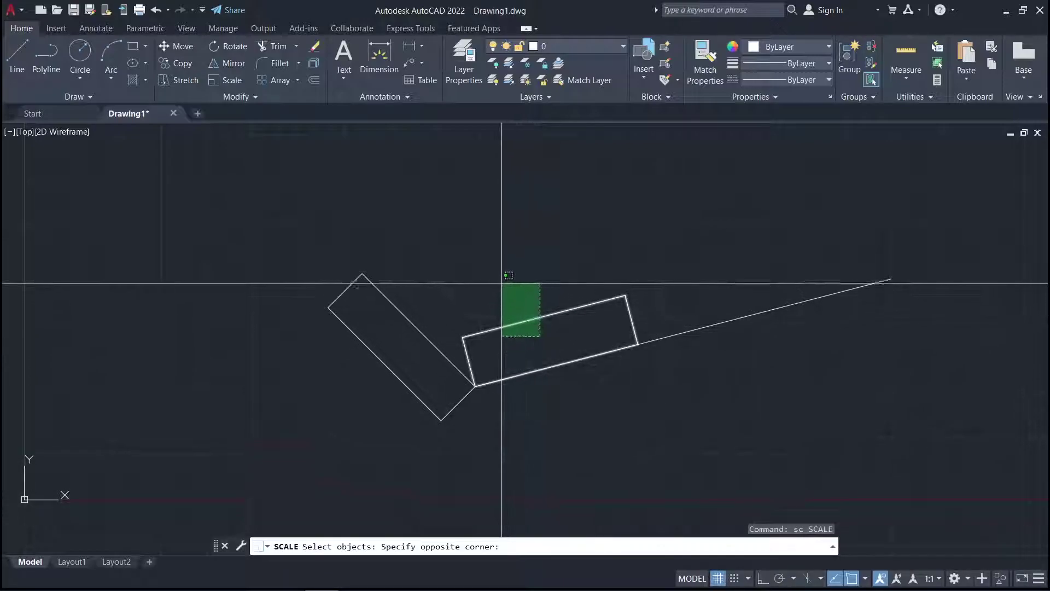
left_click(492, 264)
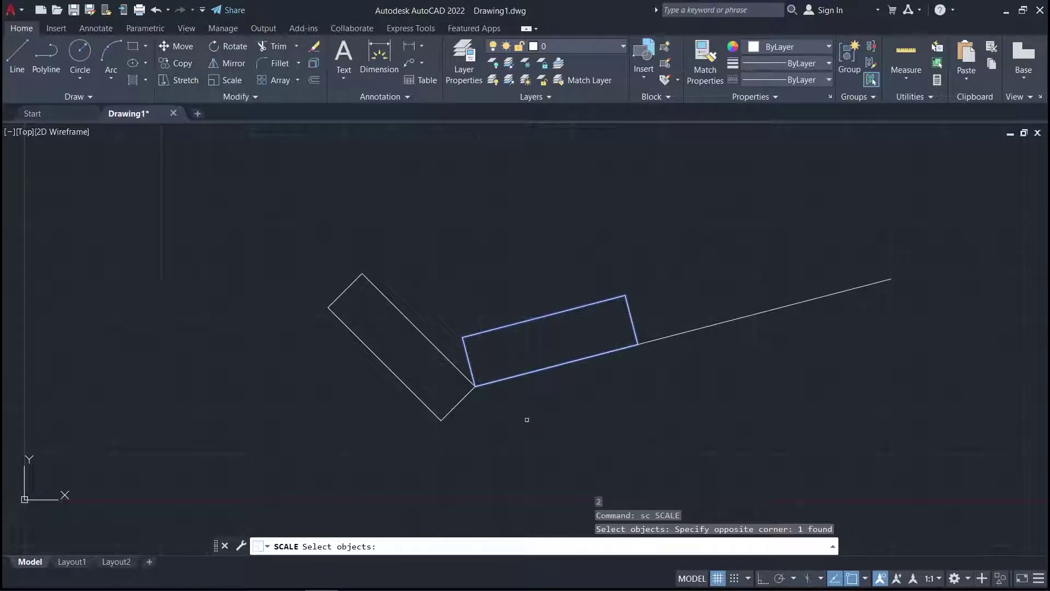
key("Return")
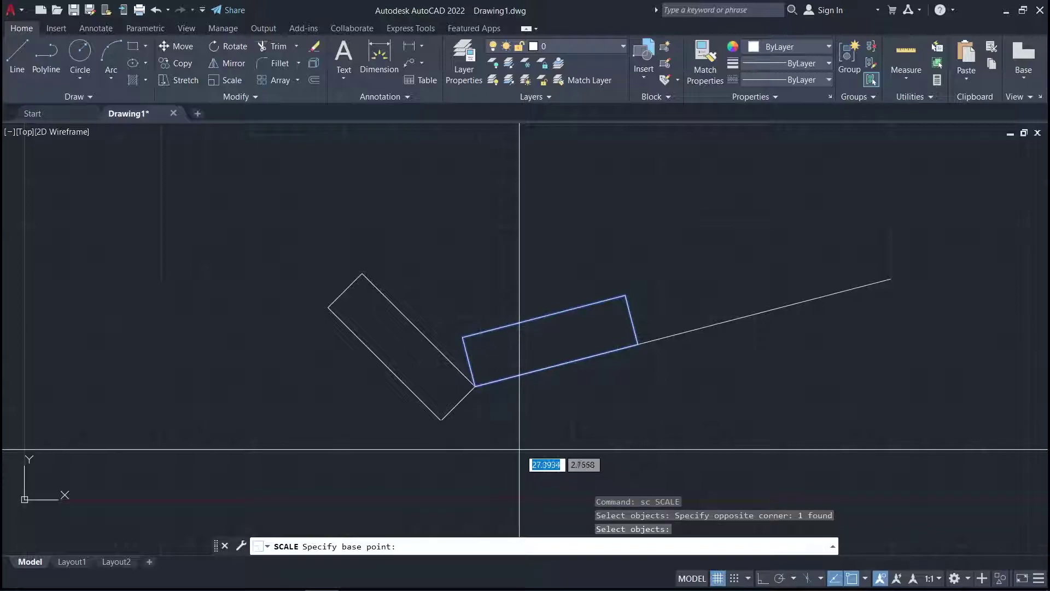
left_click(476, 386)
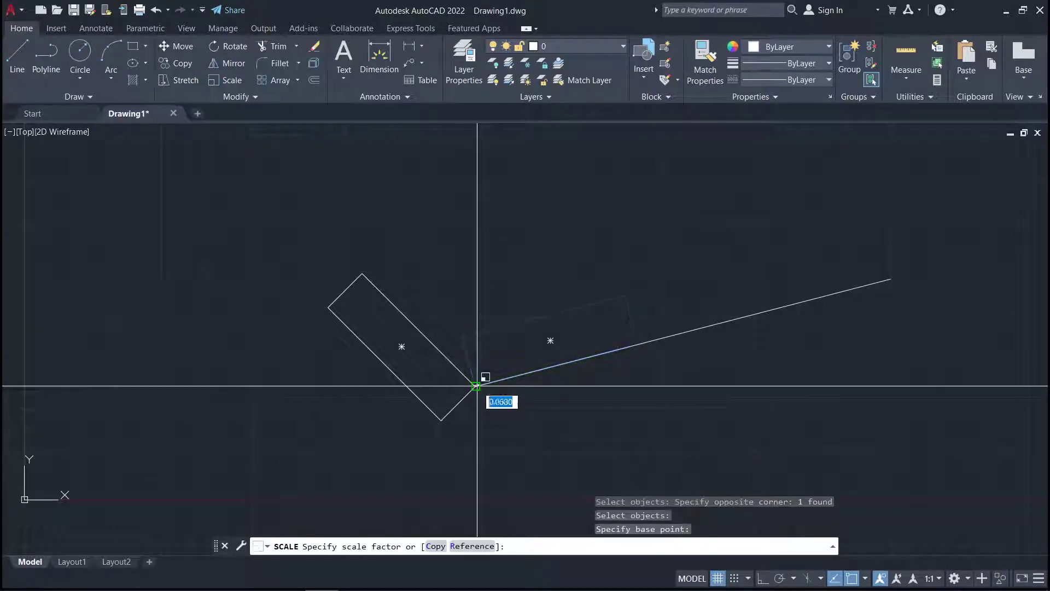
double_click(476, 386)
left_click(476, 386)
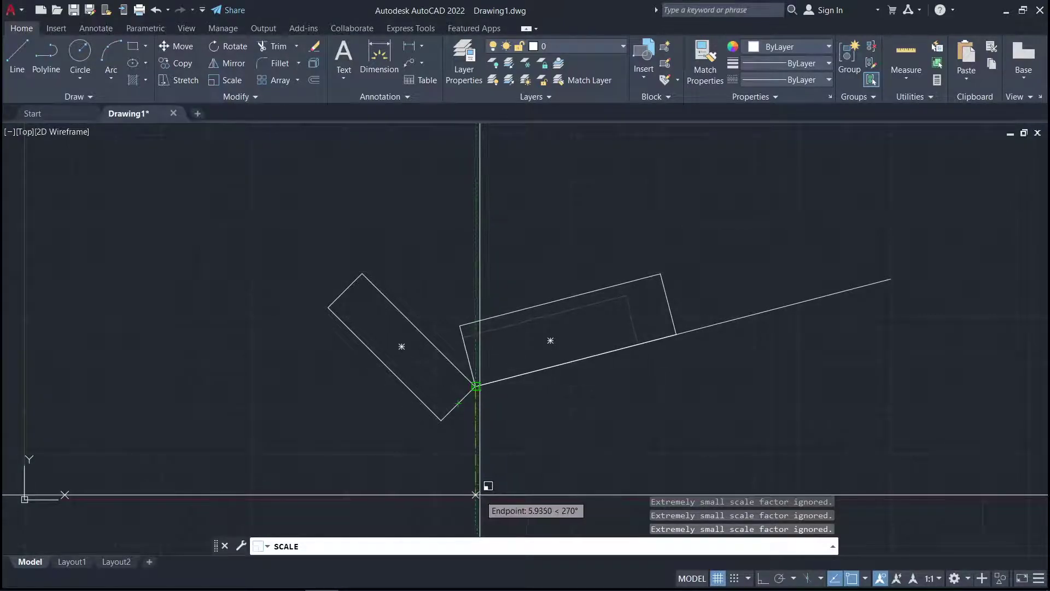
type("c")
key("Return")
type(".5")
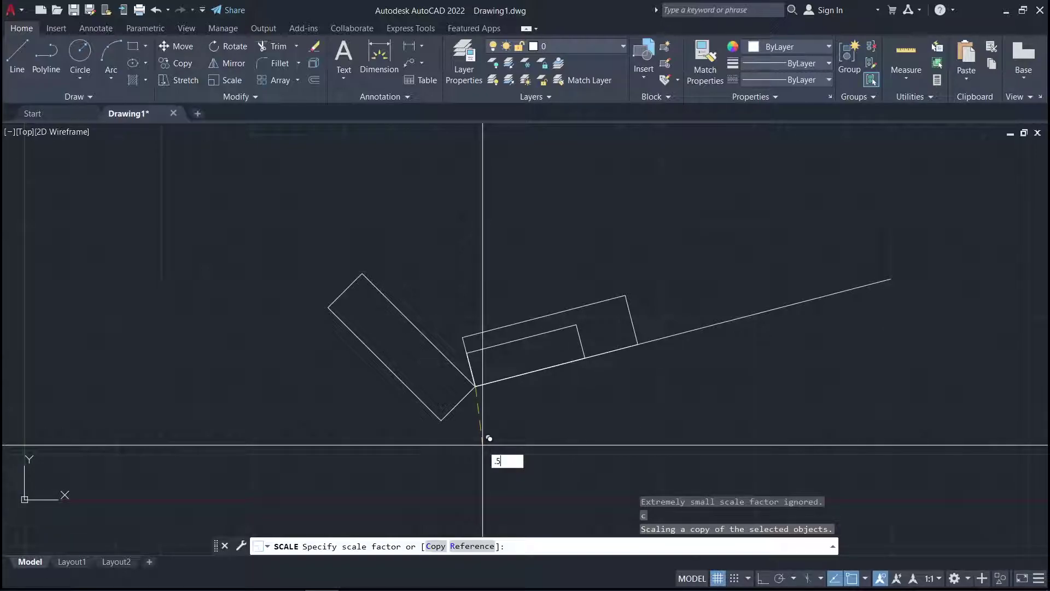
key("Return")
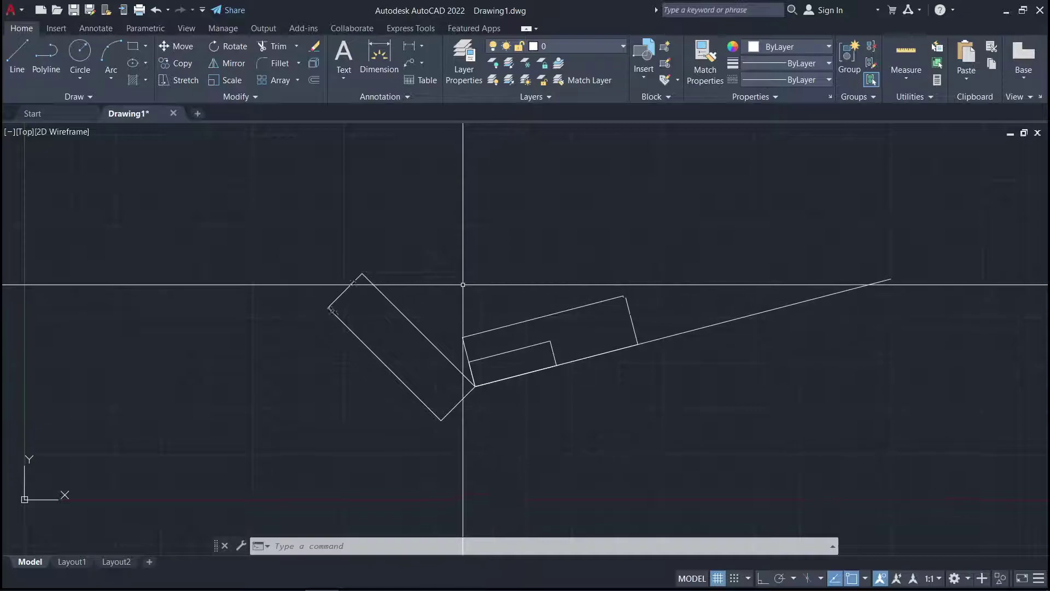
Draw a large rectangle below the tilted rectangles.
scroll(438, 268, "down", 5)
scroll(493, 329, "up", 3)
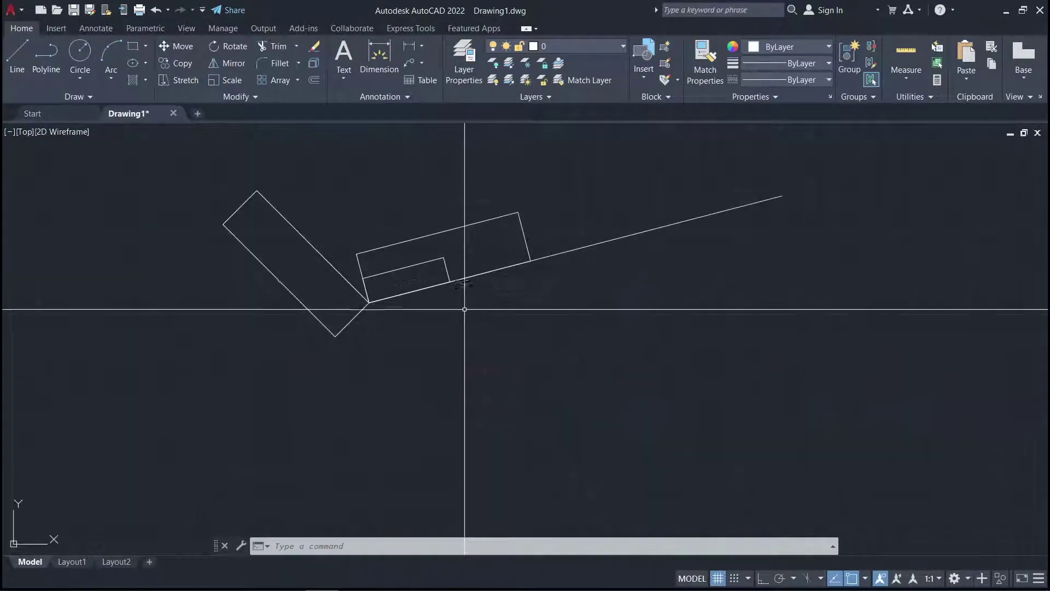
scroll(464, 297, "up", 2)
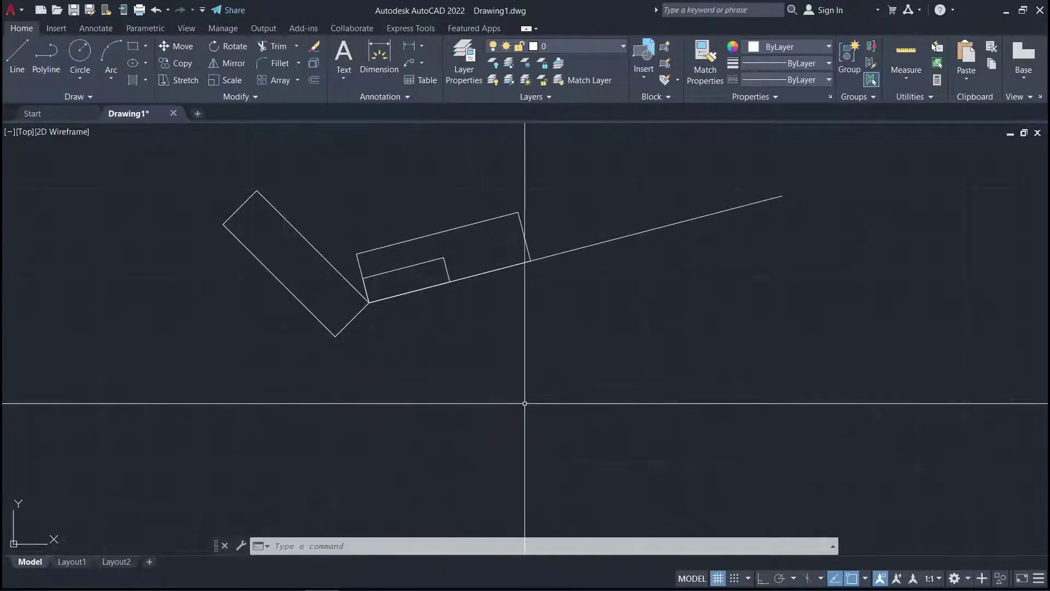
type("rec")
key("Return")
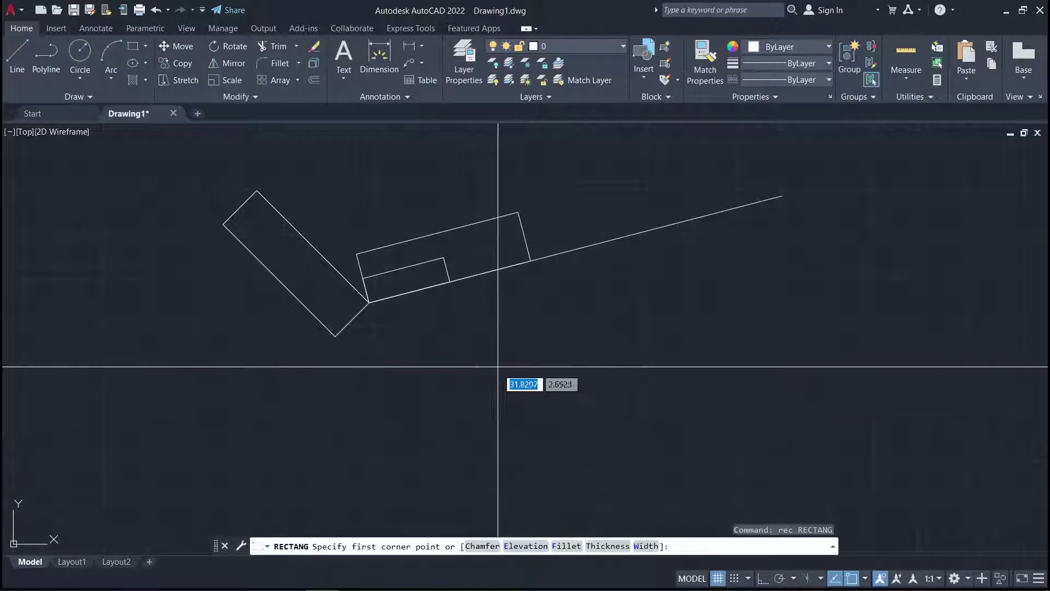
left_click(479, 425)
left_click(729, 312)
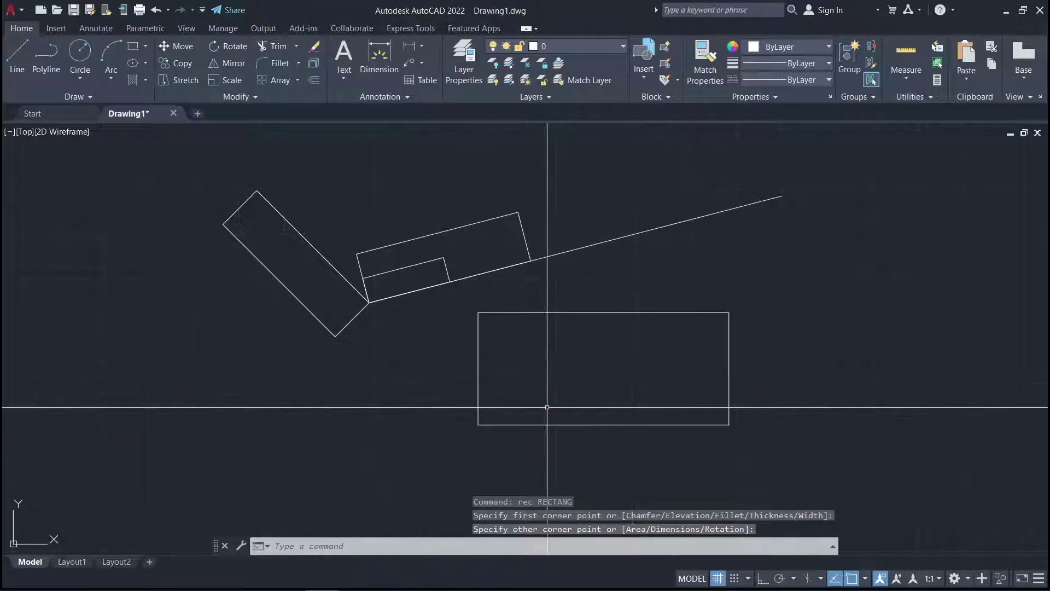
Draw a small rectangle from the large rectangle's lower-left corner inside it.
type("rec")
key("Return")
left_click(478, 425)
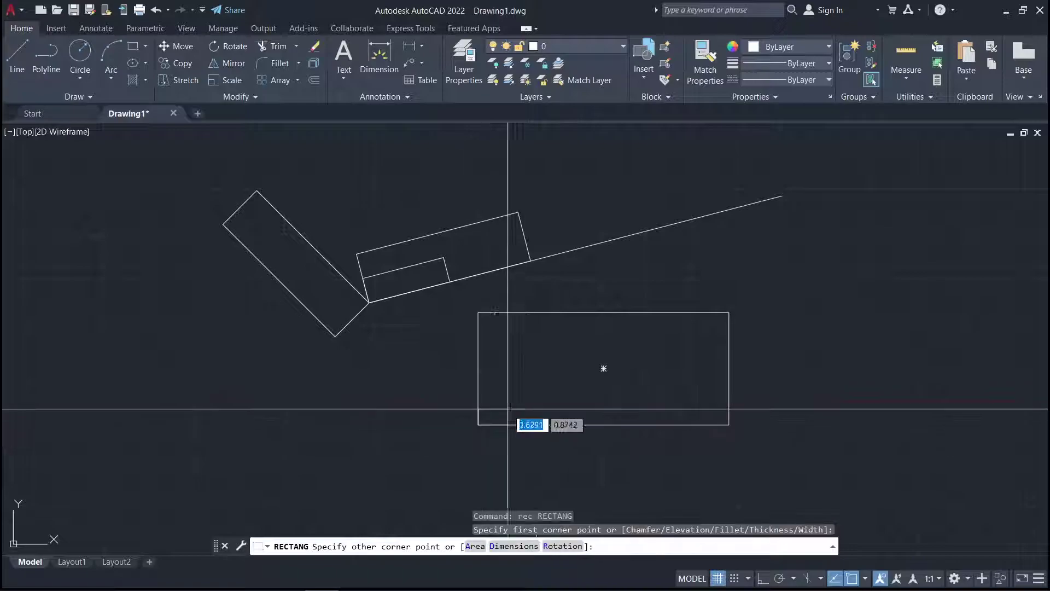
left_click(551, 380)
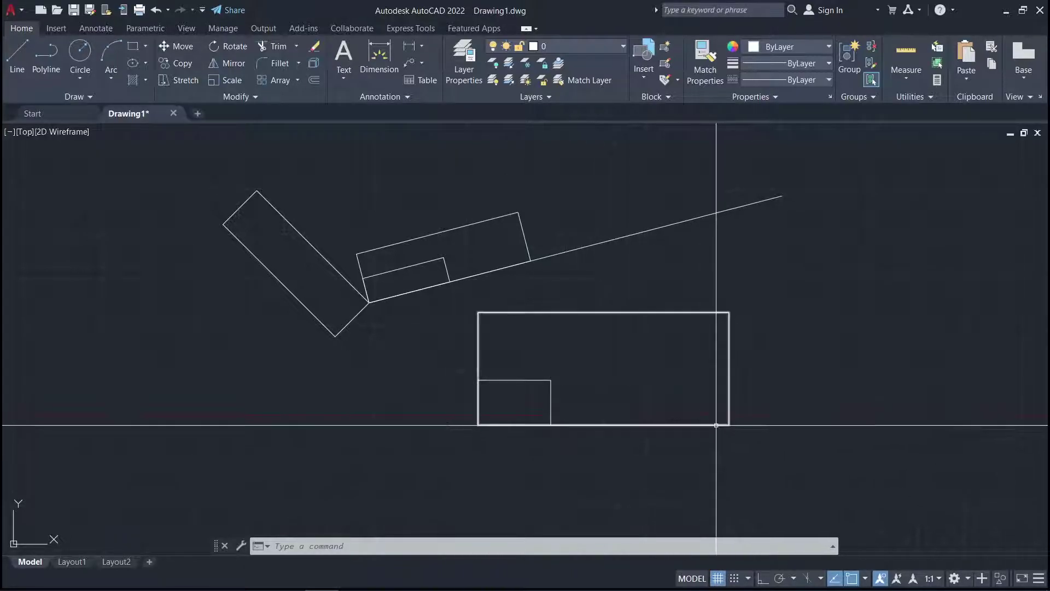
Set the small rectangle's colour to Red.
left_click(564, 399)
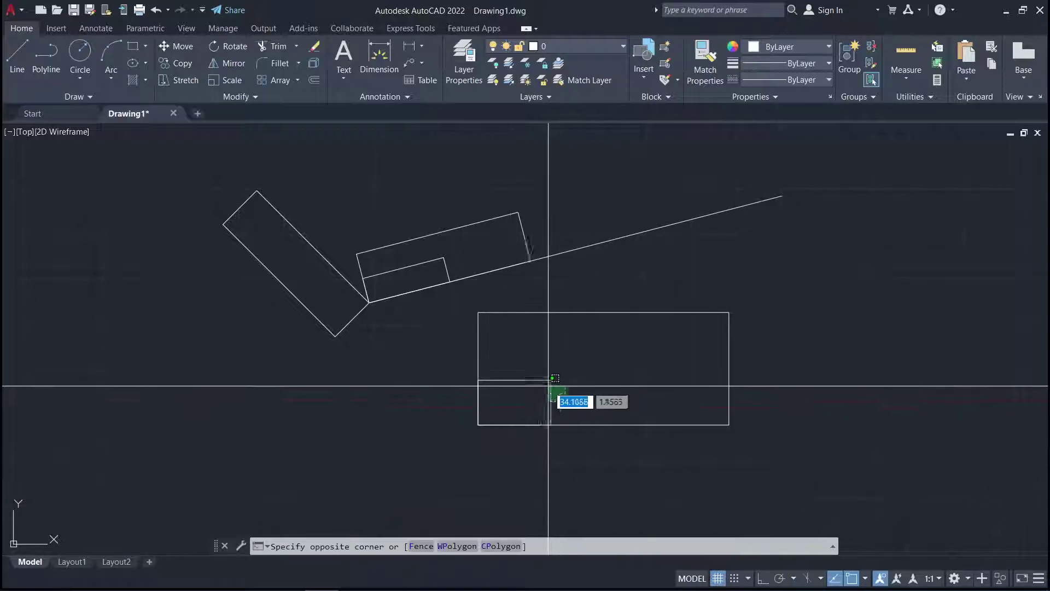
left_click(519, 359)
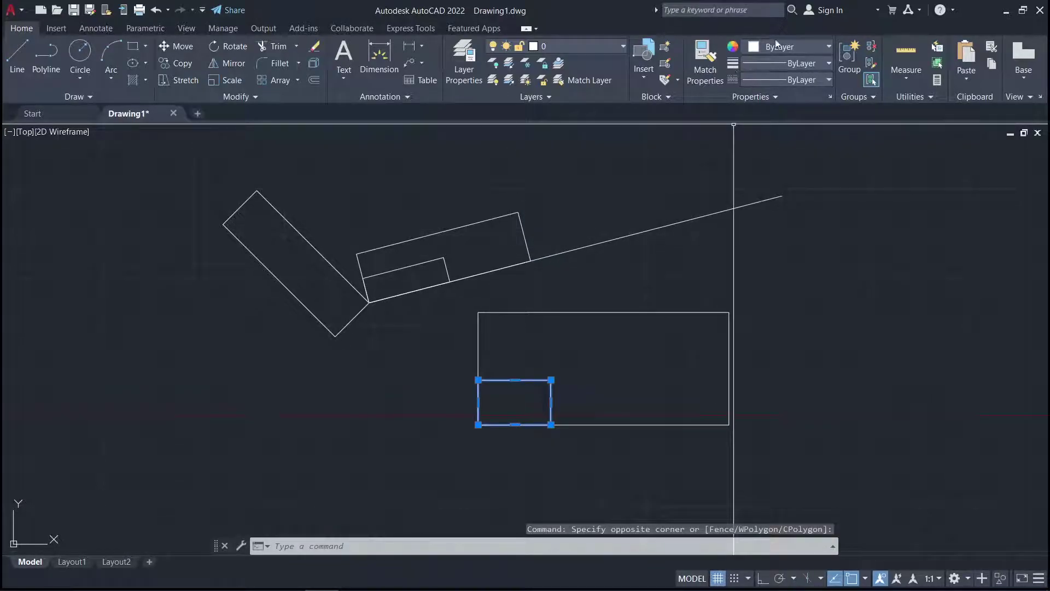
left_click(777, 46)
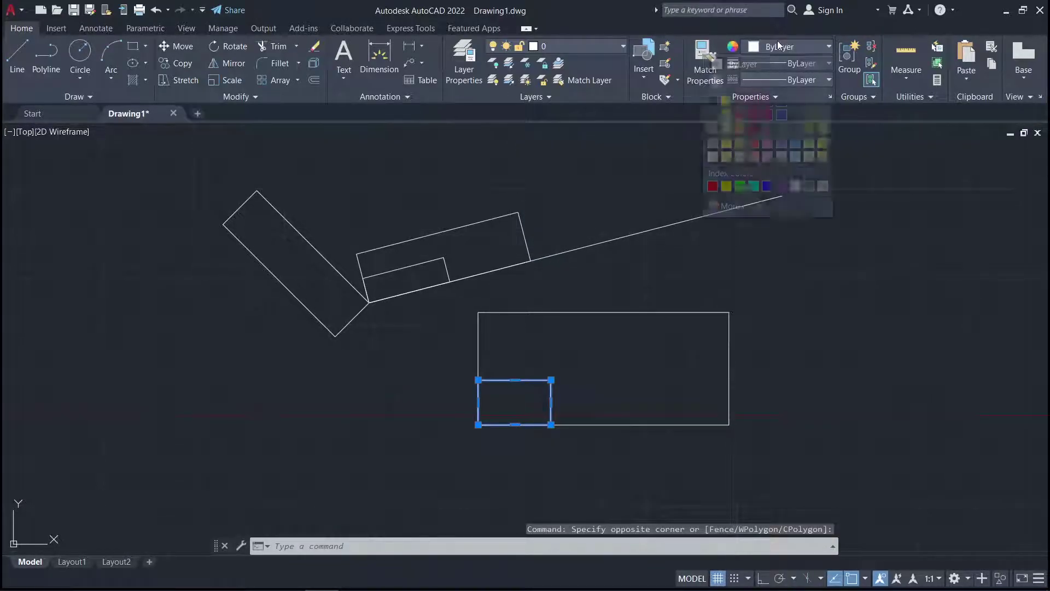
left_click(713, 187)
key("Escape")
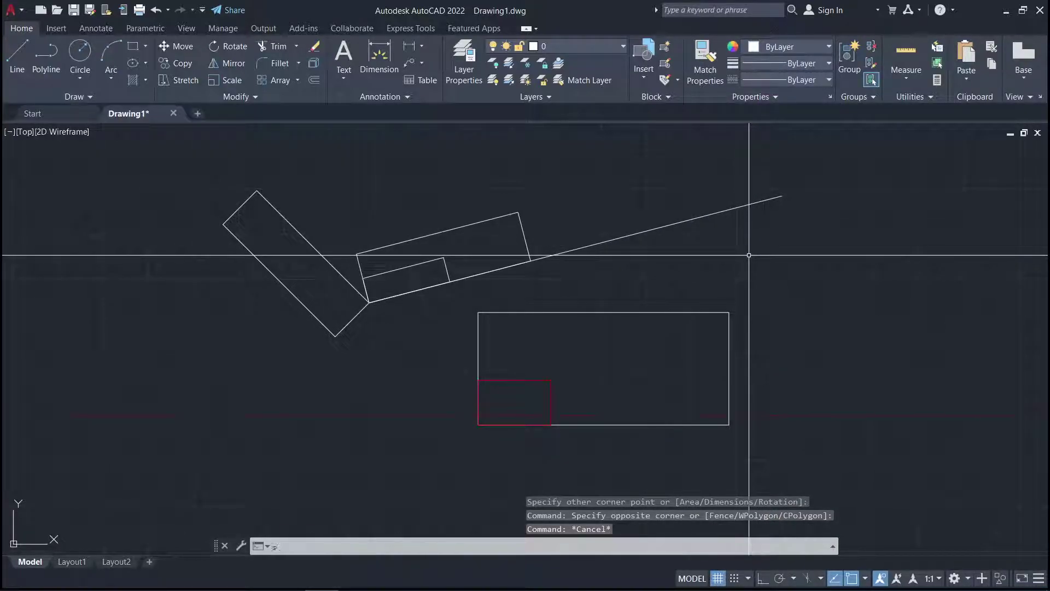
type("c")
key("Return")
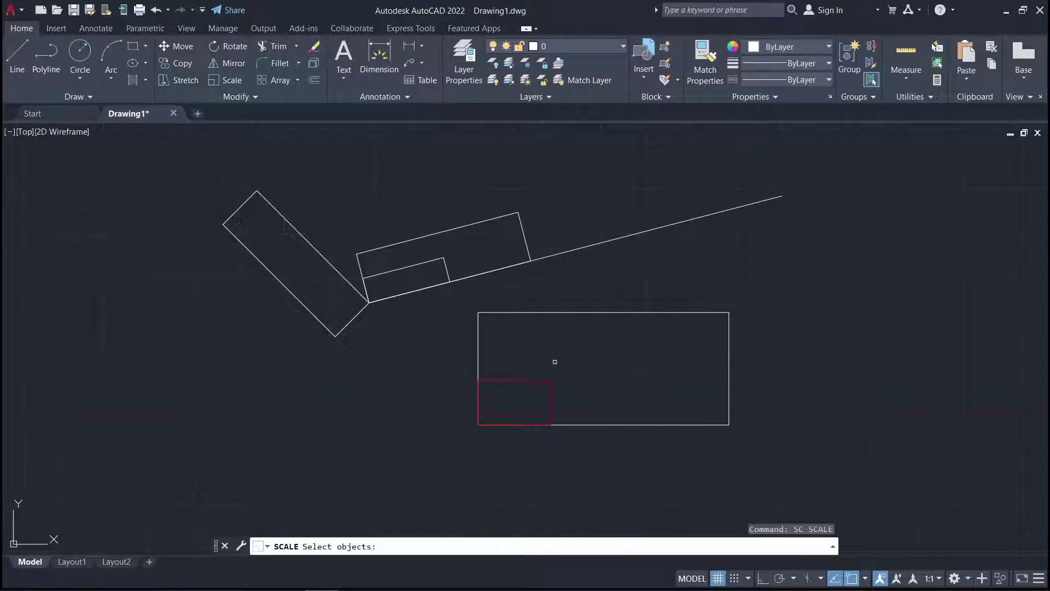
Scale the red rectangle from its lower-left corner by reference to the large rectangle's bottom-edge length.
left_click(521, 362)
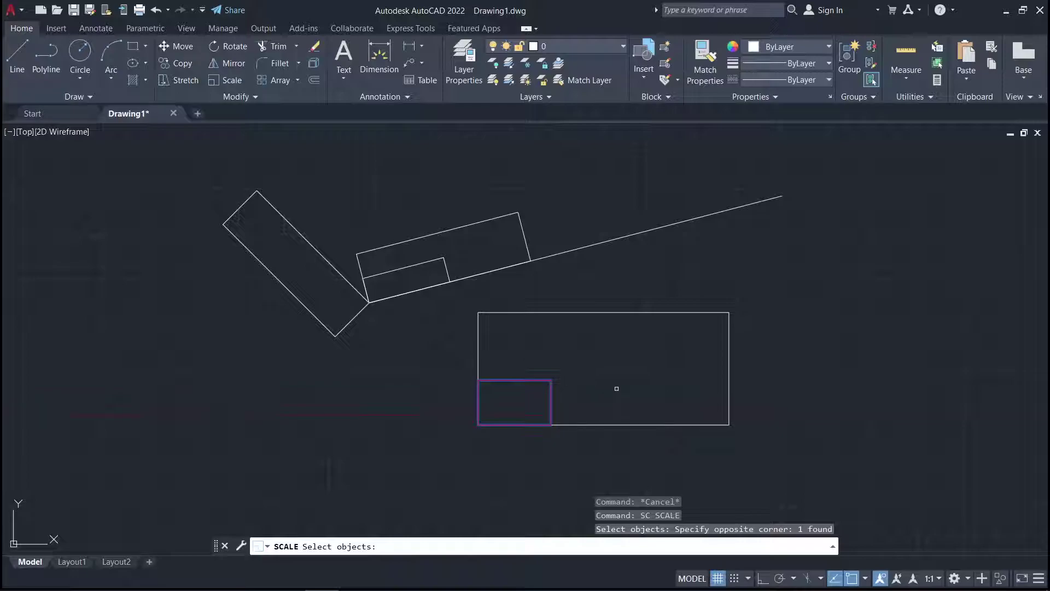
key("Return")
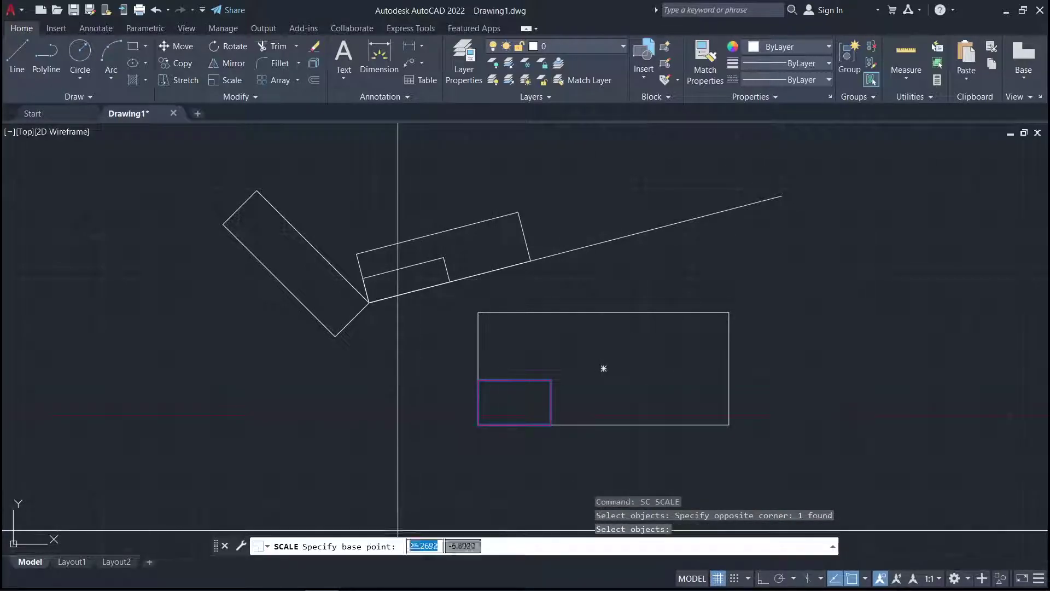
left_click(477, 425)
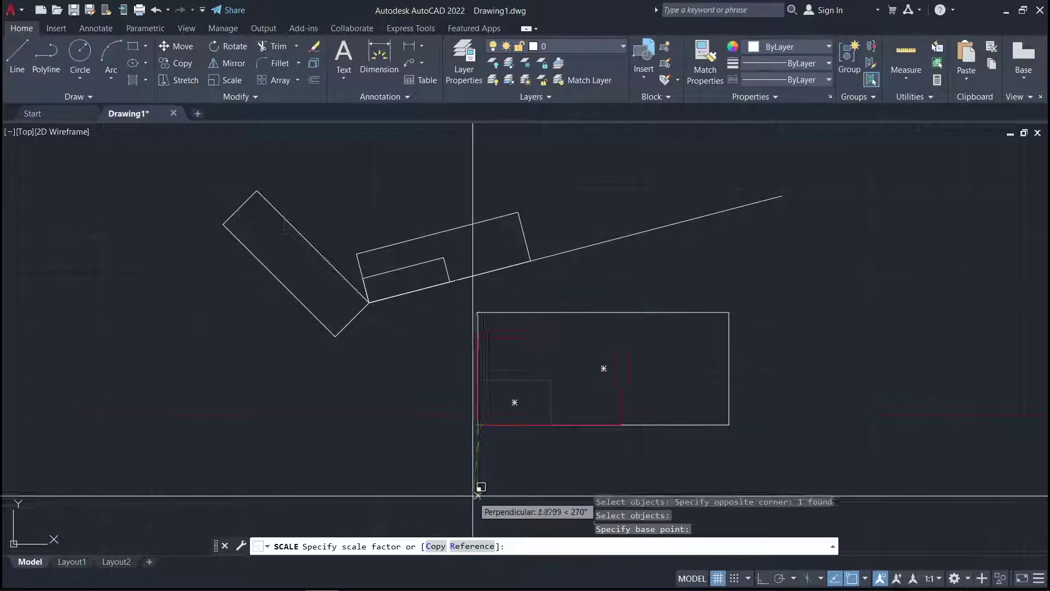
left_click(472, 546)
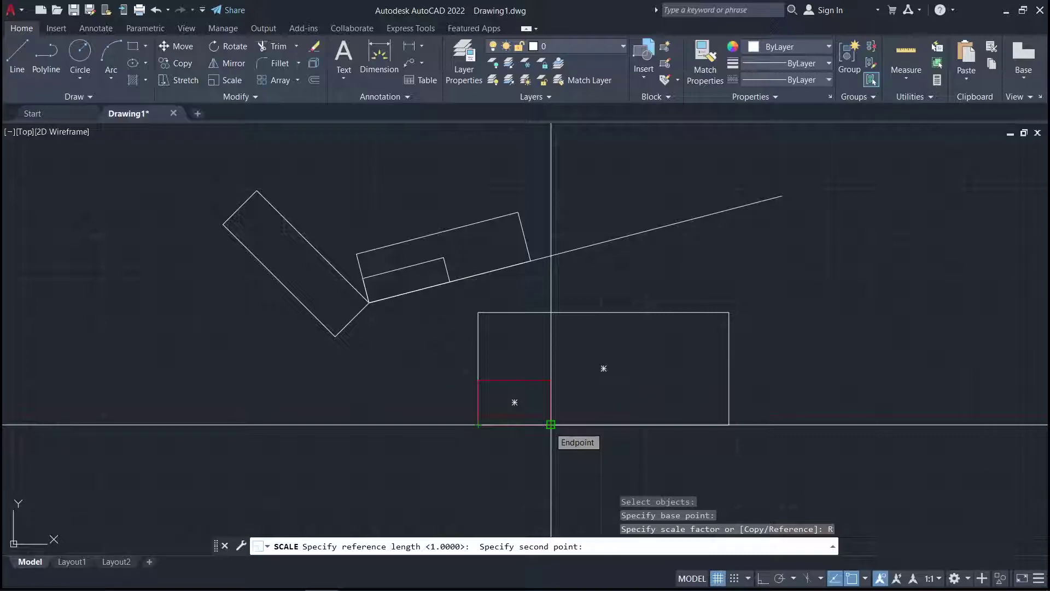
left_click(550, 424)
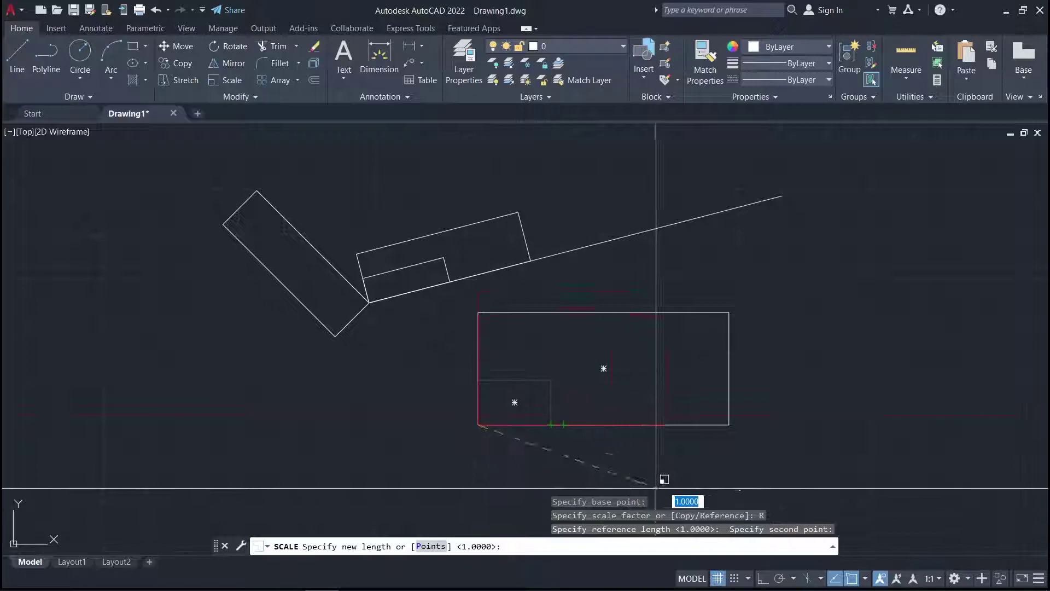
left_click(729, 425)
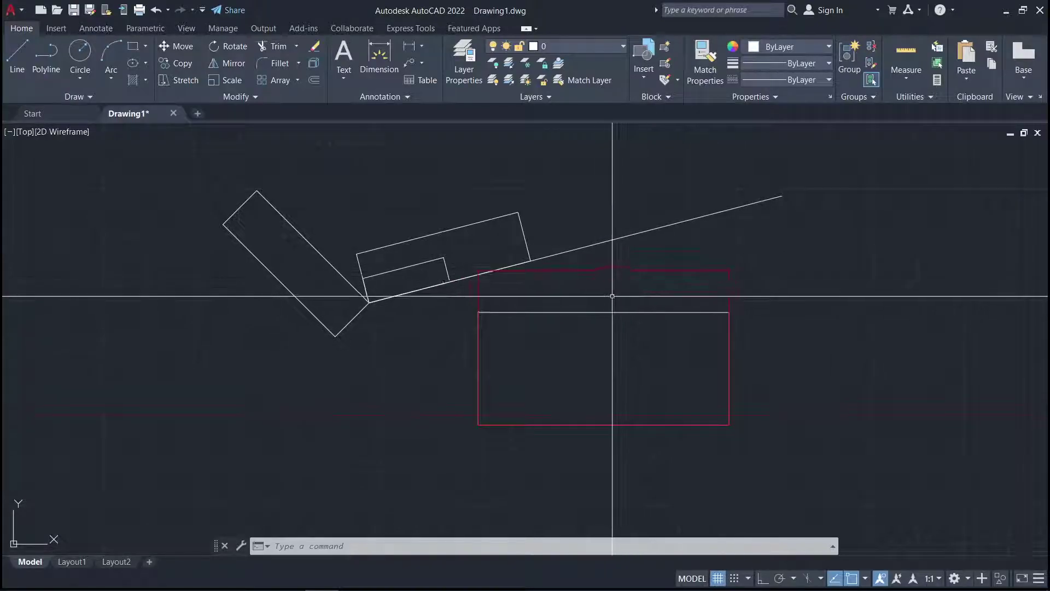
Stretch the red rectangle's top edge down onto the large rectangle's top edge.
left_click(659, 284)
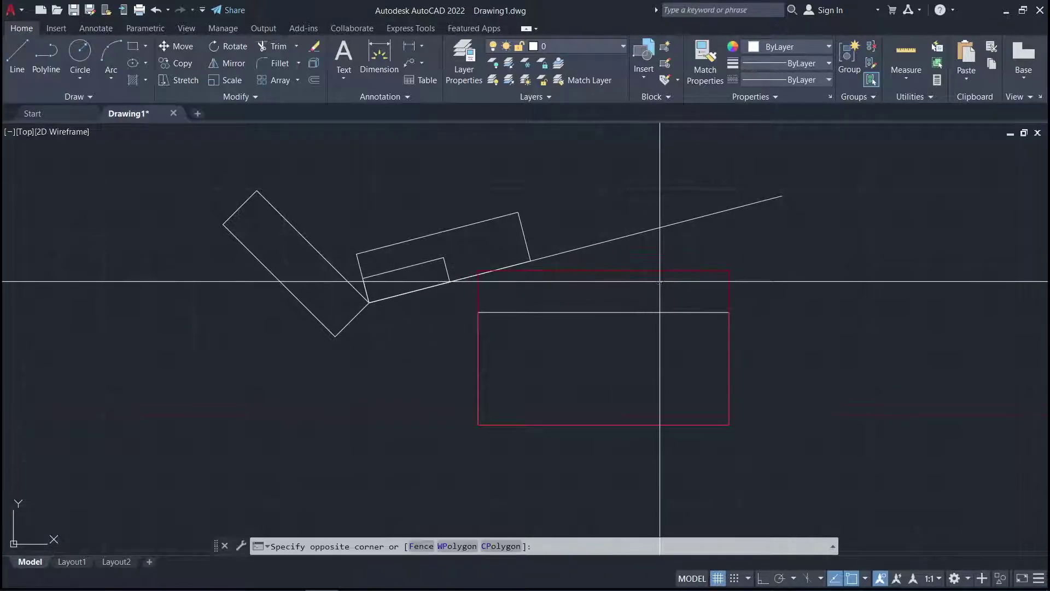
left_click(637, 262)
left_click(603, 270)
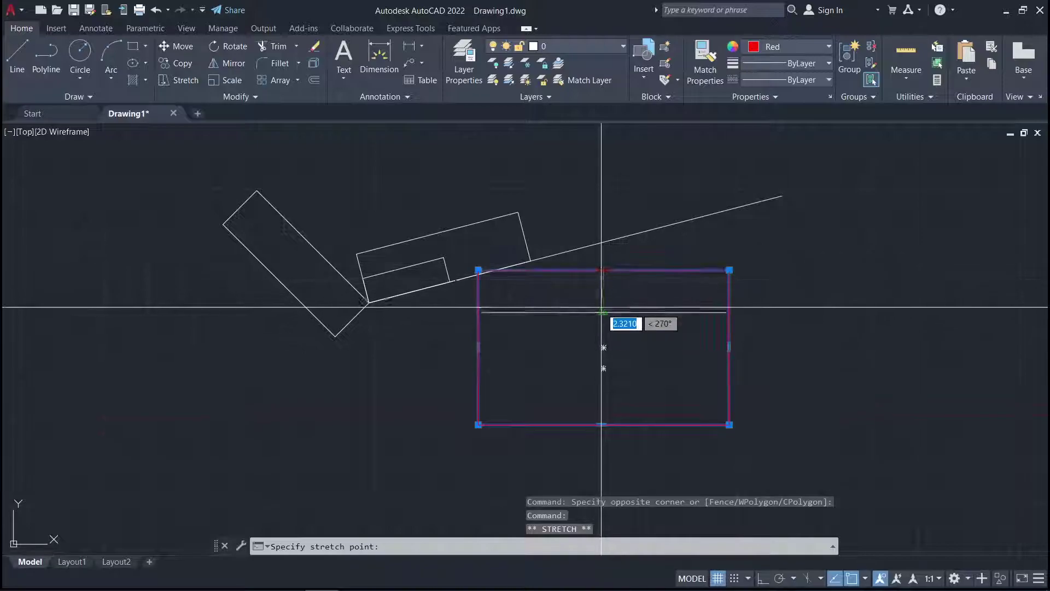
key("Escape")
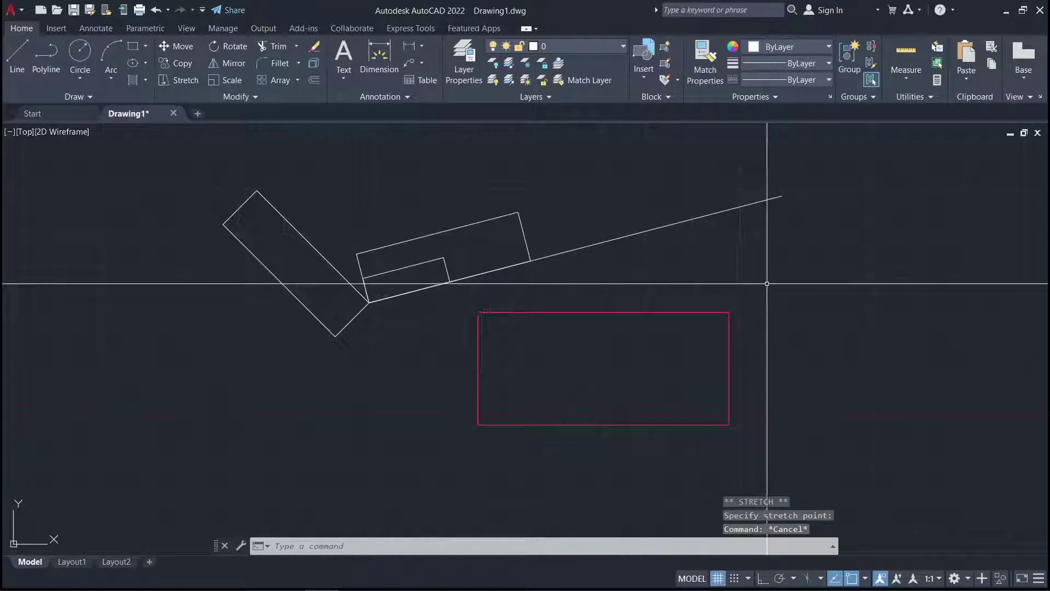